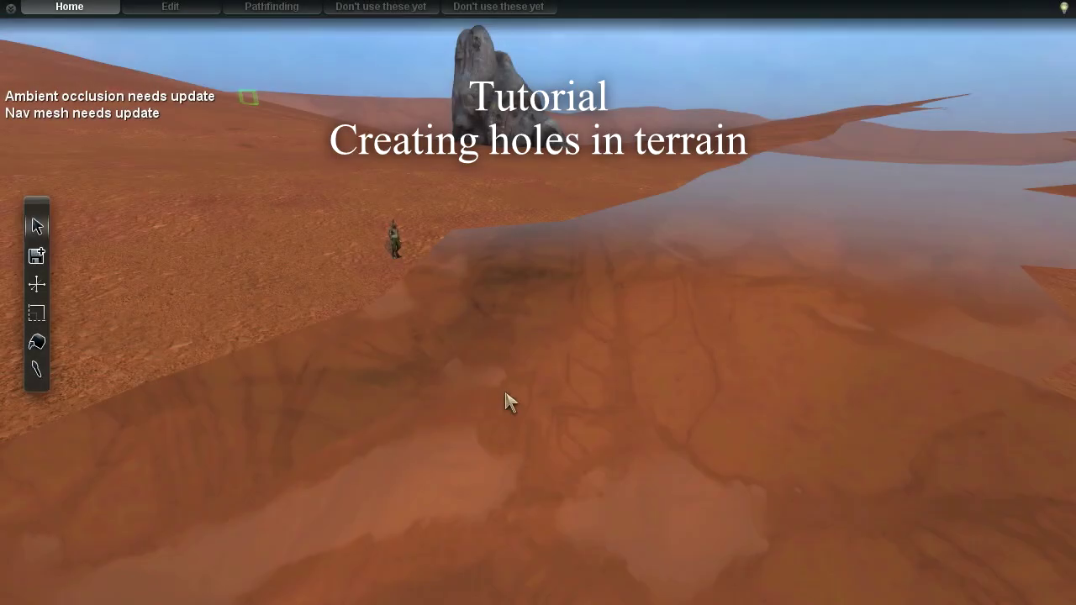
mouse_move(621, 425)
right_mouse_down()
mouse_move(494, 442)
mouse_move(396, 429)
mouse_move(638, 429)
mouse_move(606, 456)
mouse_move(478, 465)
mouse_move(429, 437)
mouse_move(476, 422)
mouse_move(632, 429)
right_mouse_up()
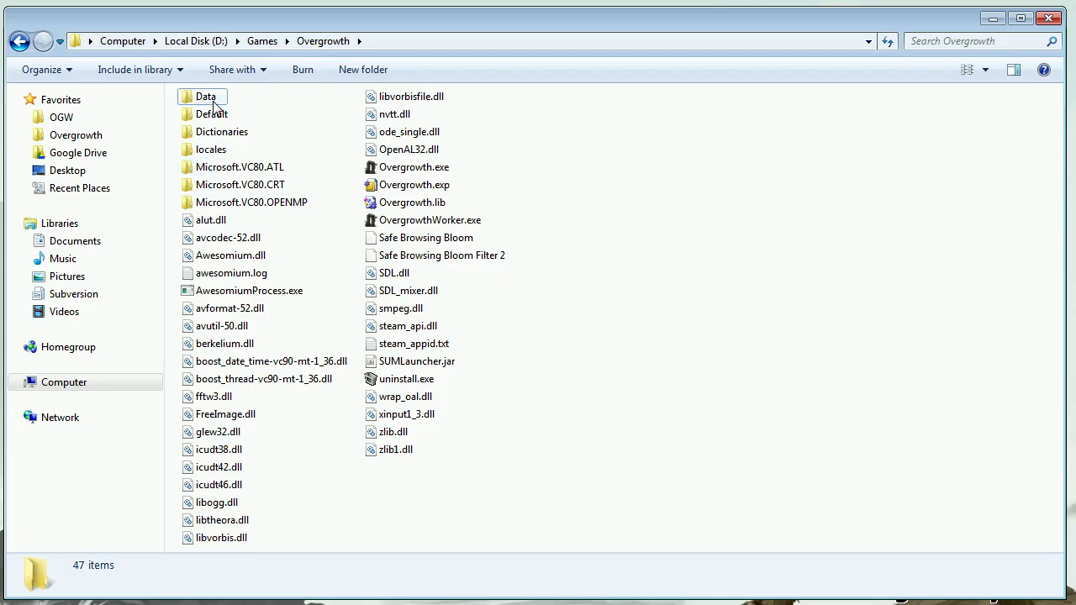
Step: Open tutorial_terrain.xml from the game's Data > Levels folder in Notepad
left_click(214, 101)
double_click(214, 101)
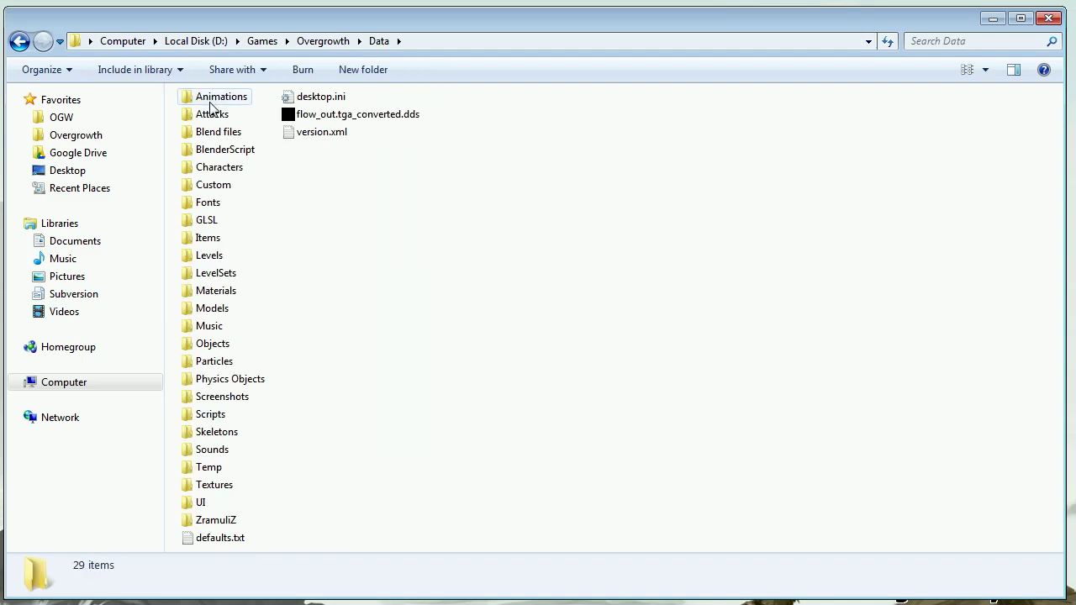
double_click(211, 257)
left_click_drag(253, 544, 863, 488)
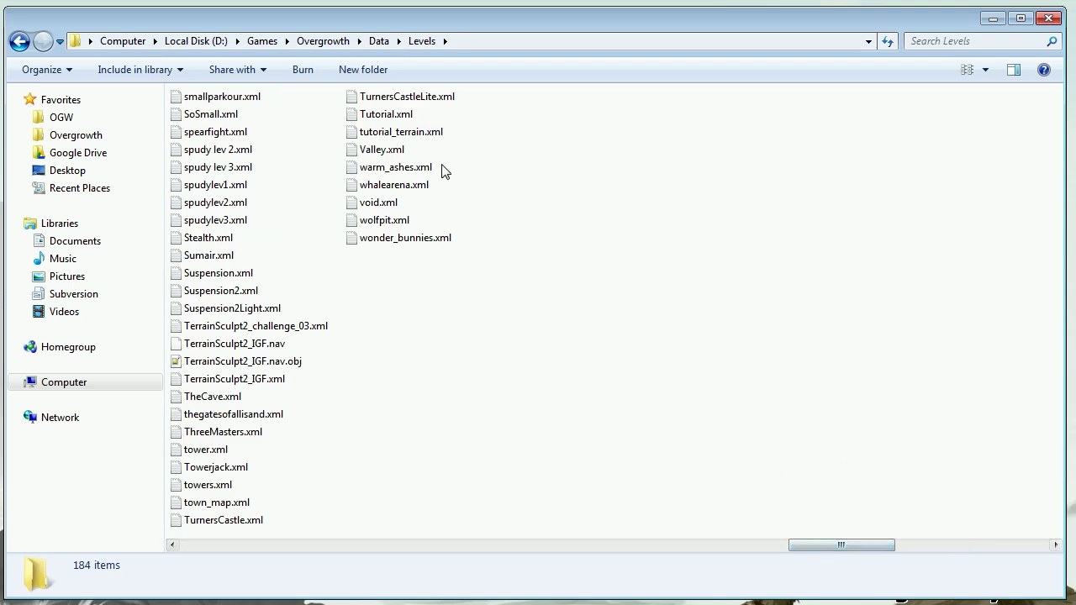
left_click(427, 141)
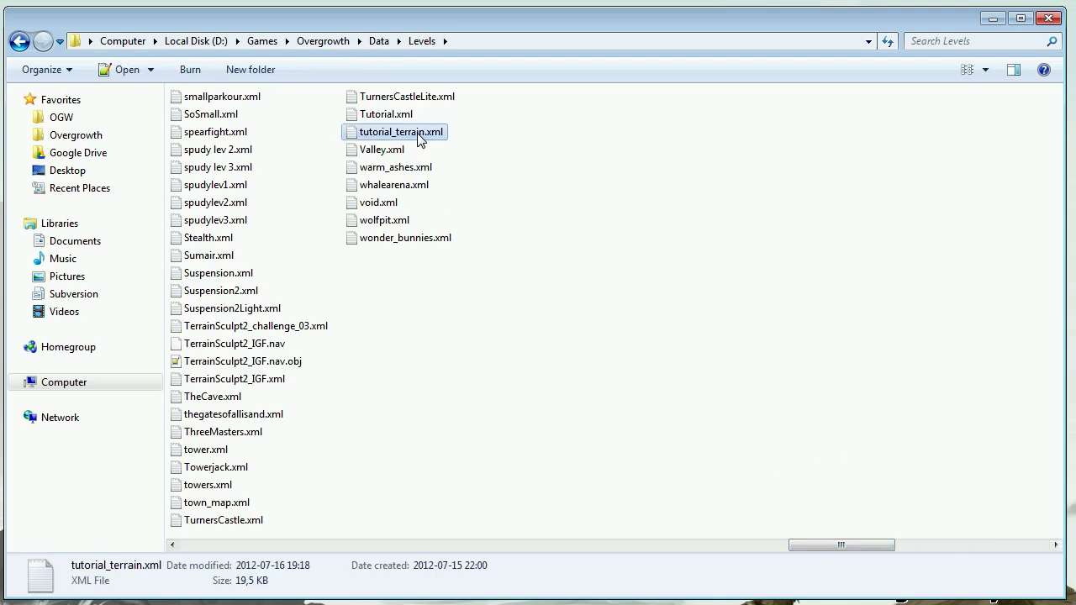
right_click(418, 139)
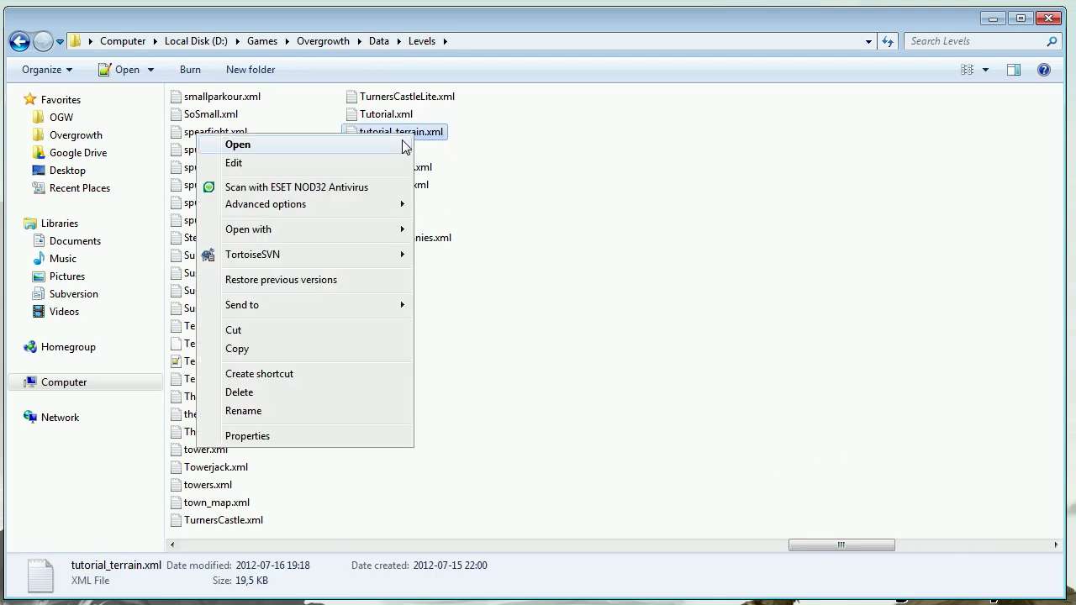
mouse_move(348, 233)
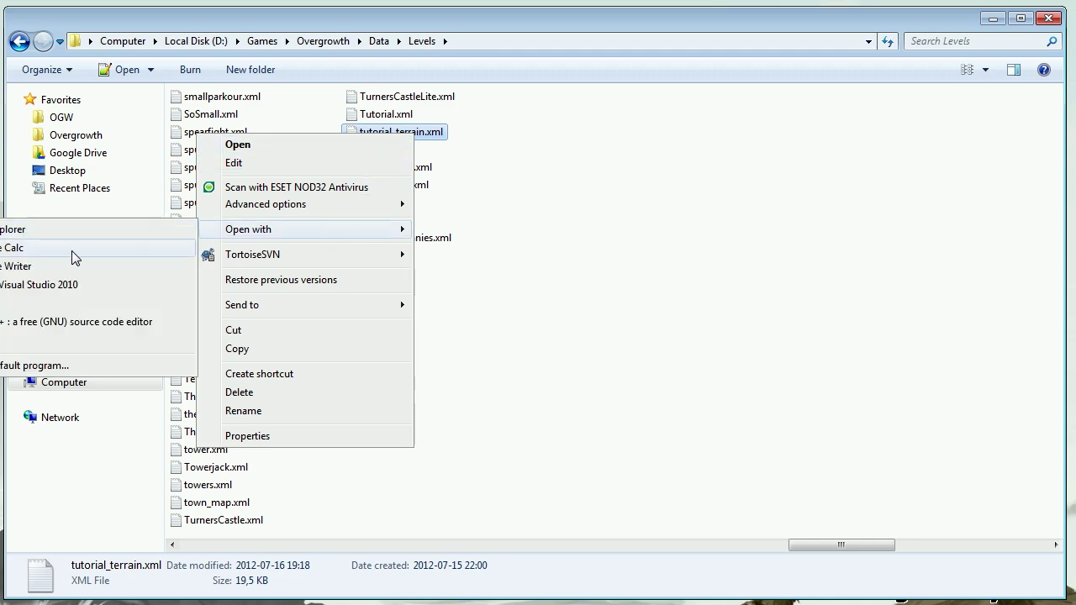
left_click(3, 306)
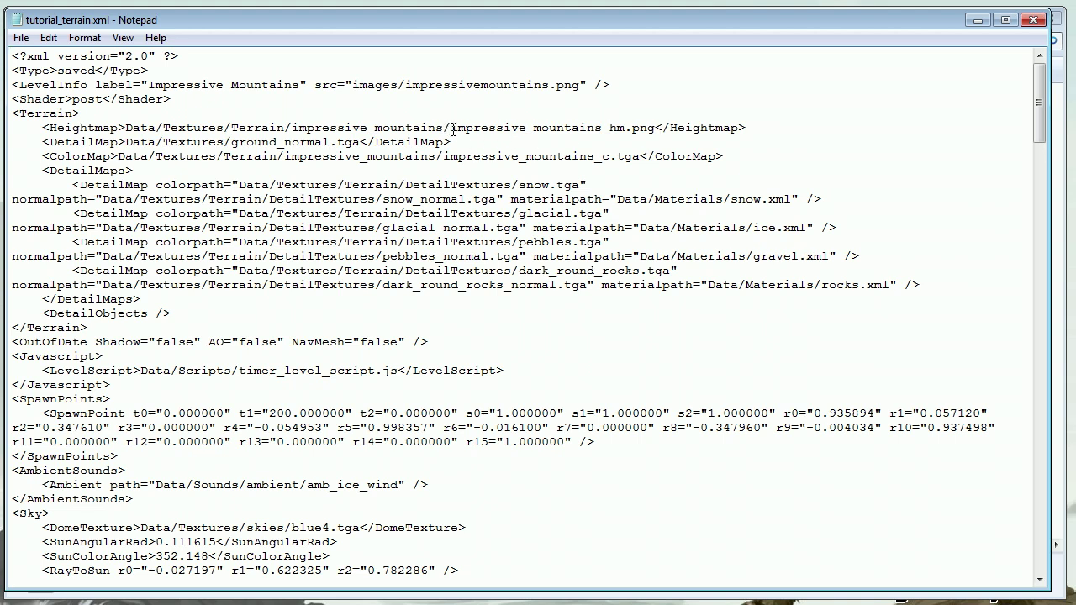
Step: Look up the heightmap's file name and path in the level file's Heightmap line, and put the text editor away
left_click_drag(450, 128, 655, 126)
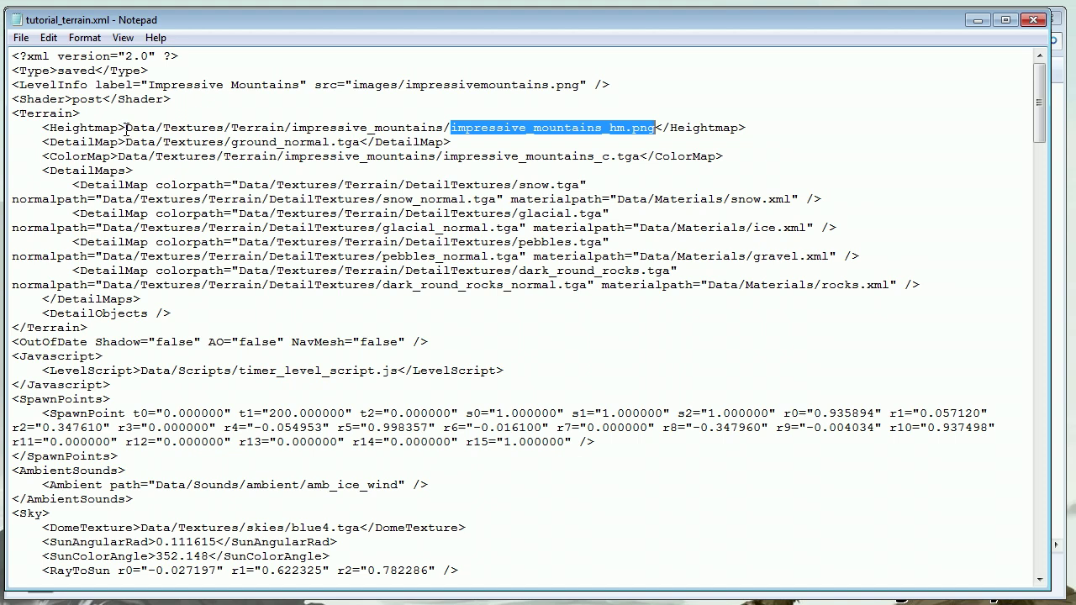
left_click(126, 127)
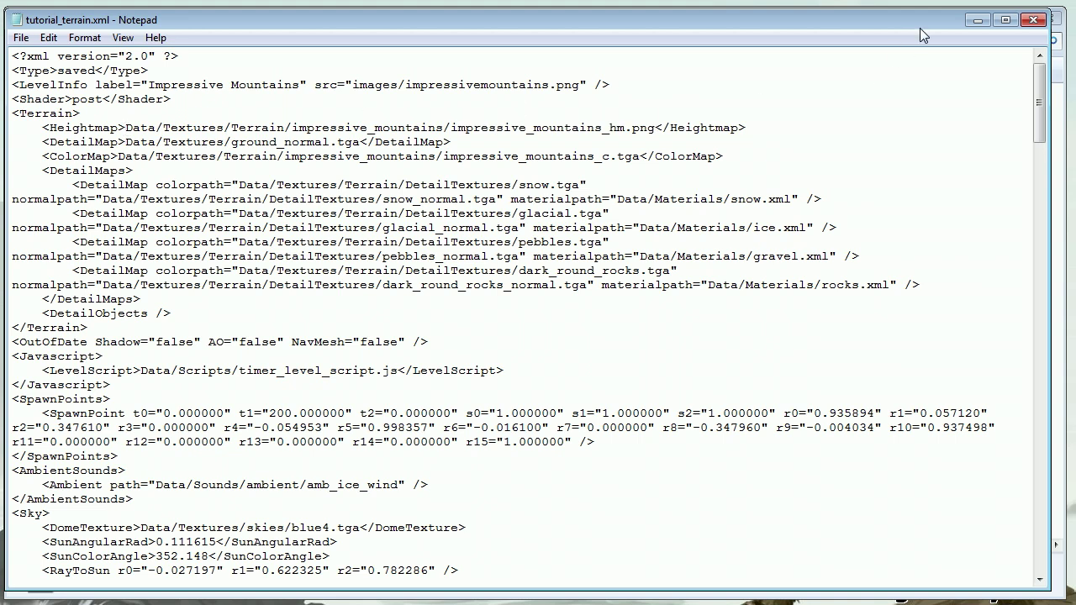
left_click(972, 24)
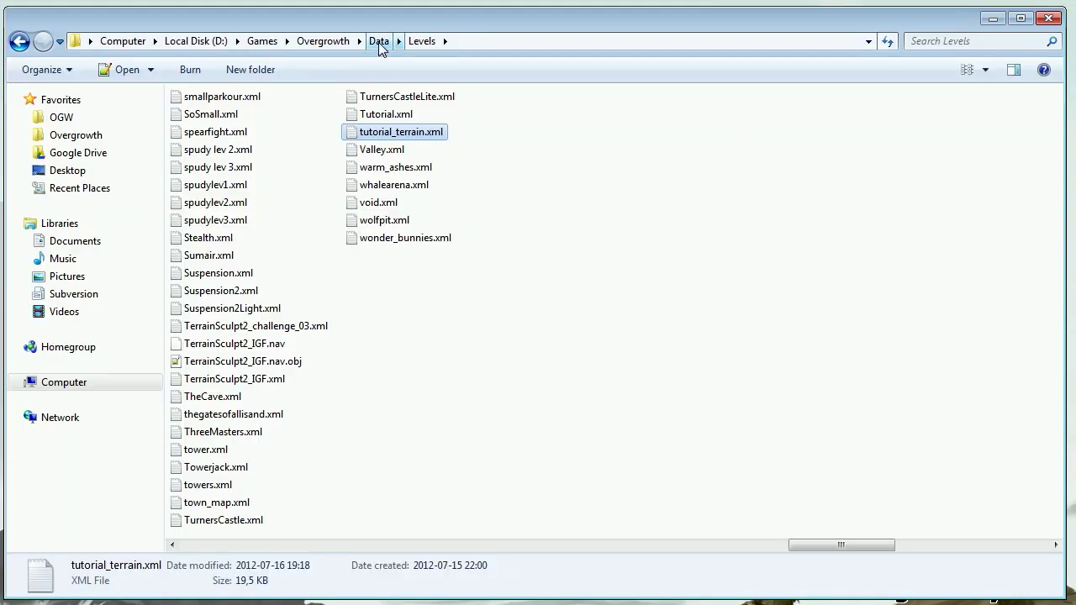
Step: Go up to the game's Data folder and arrange its window beneath the Heightmap line of the level file
left_click(379, 42)
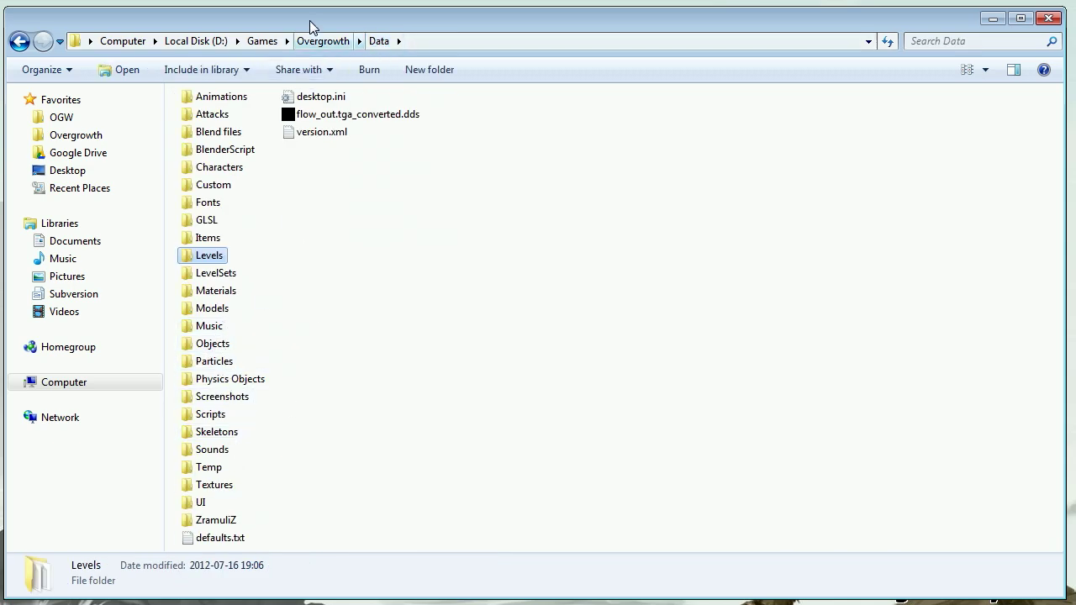
left_click_drag(309, 27, 308, 236)
key("alt+Tab")
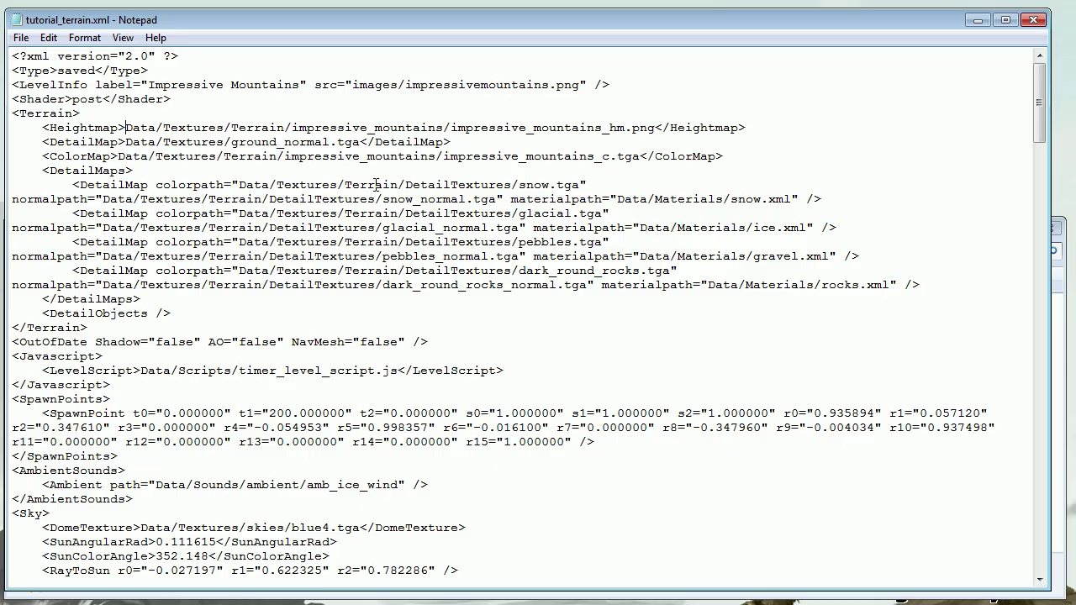
left_click(1060, 384)
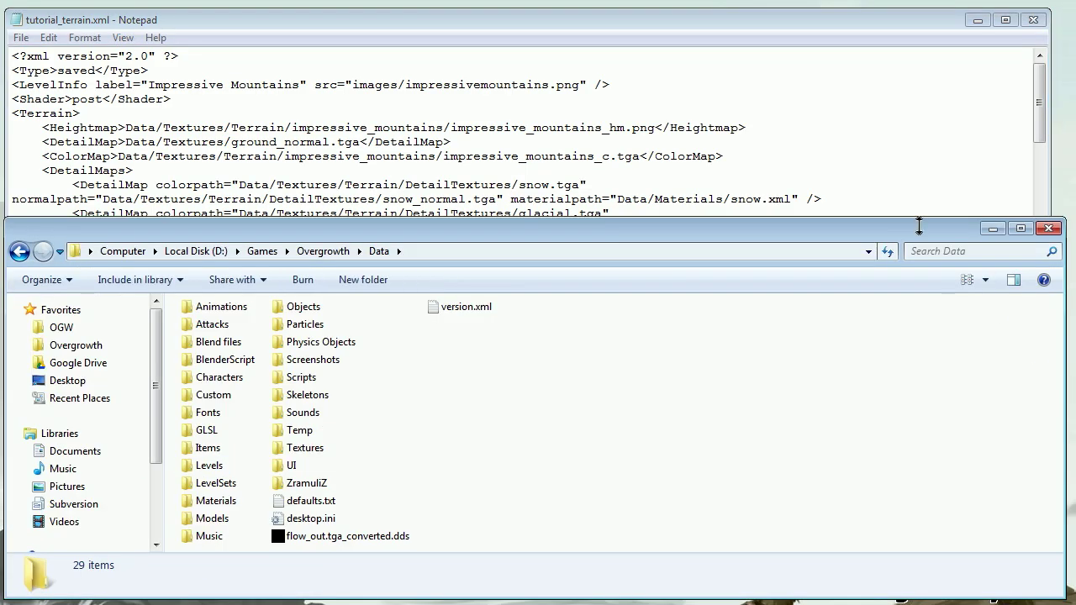
left_click_drag(914, 223, 919, 146)
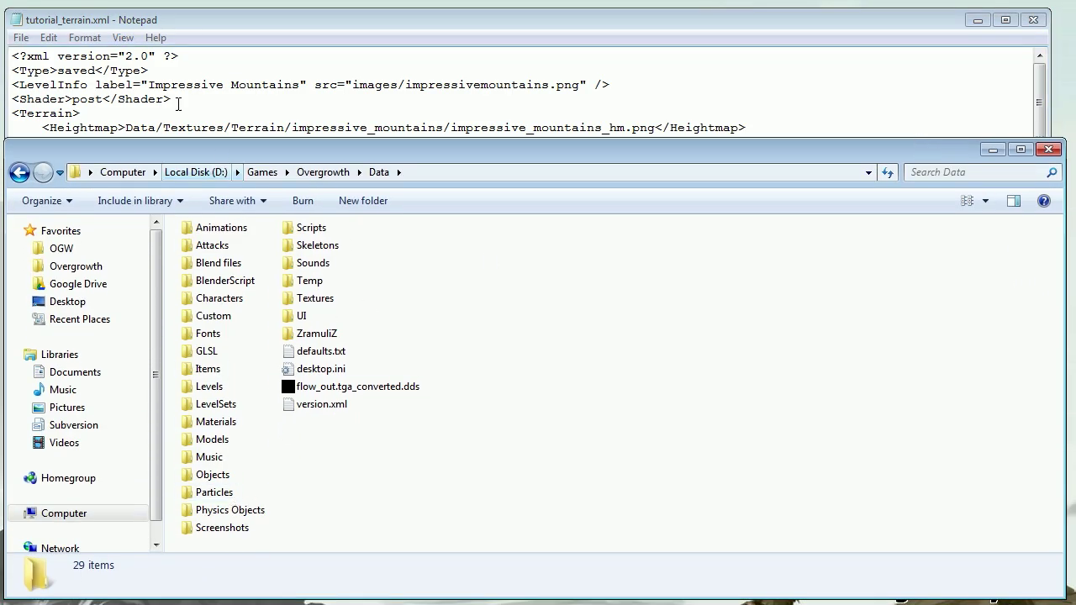
Step: Open the Terrain folder inside the Textures folder of the game's Data directory
key("t")
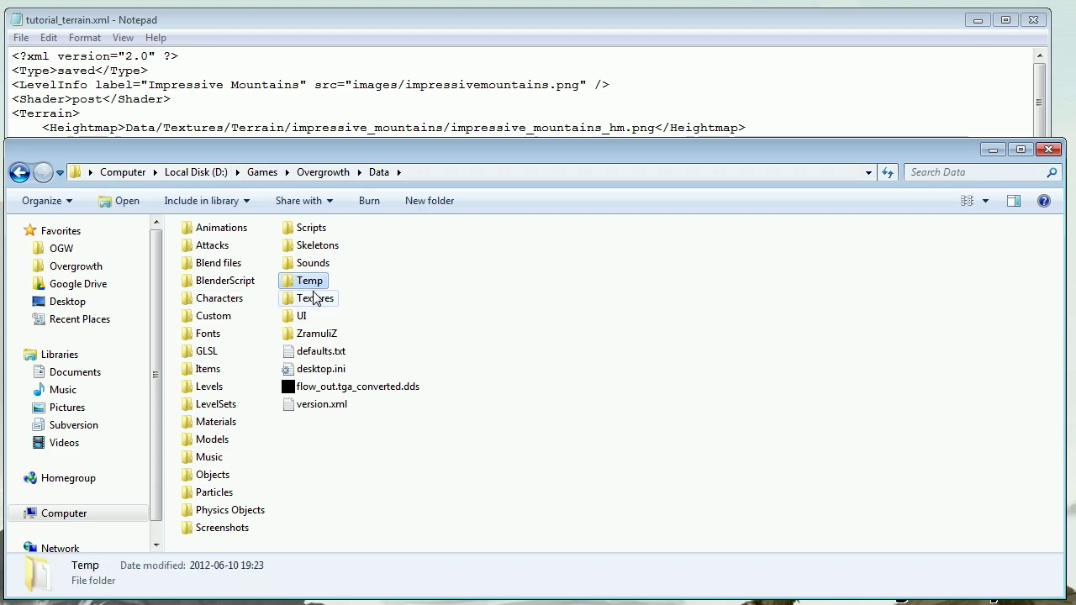
double_click(313, 297)
key("t")
double_click(211, 527)
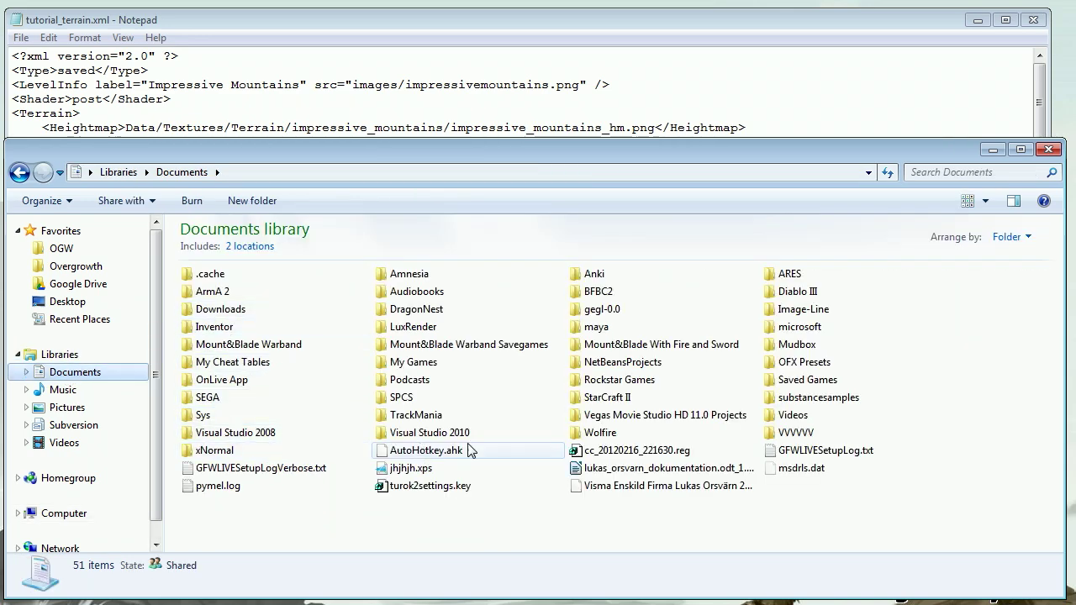
Step: Check impressive_mountains under Documents > Wolfire > Overgrowth > Data > Textures > Terrain, and return to the installation's Terrain folder
double_click(604, 434)
double_click(220, 276)
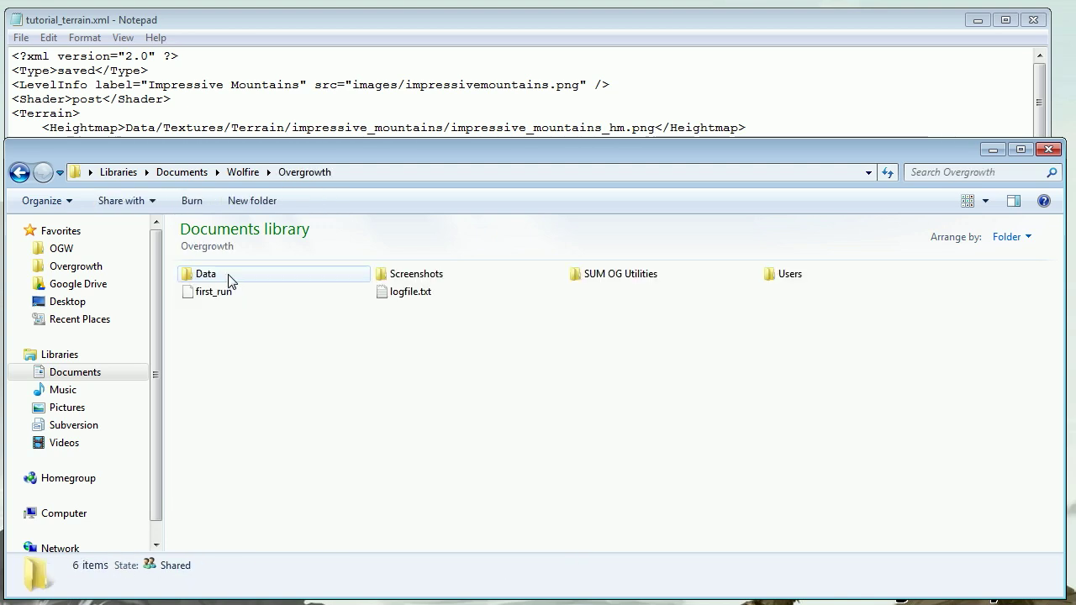
double_click(224, 278)
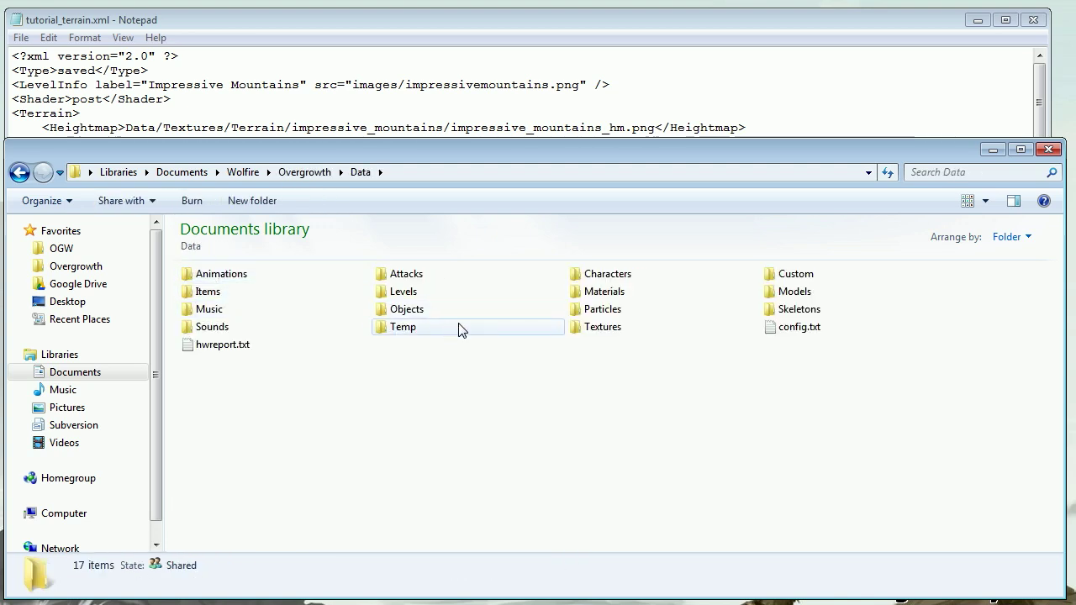
double_click(614, 333)
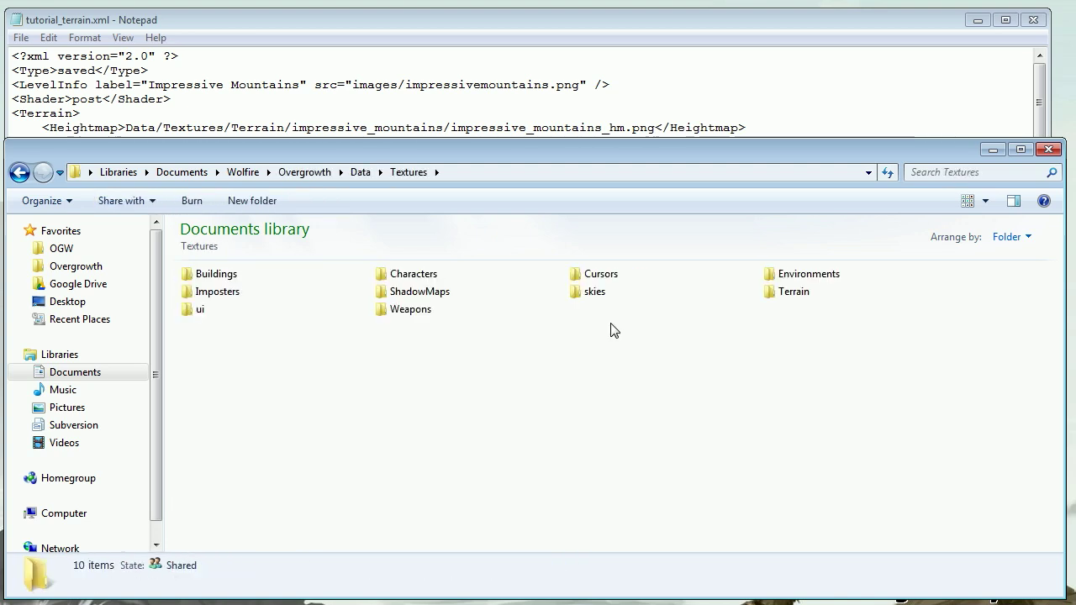
key("t")
double_click(785, 294)
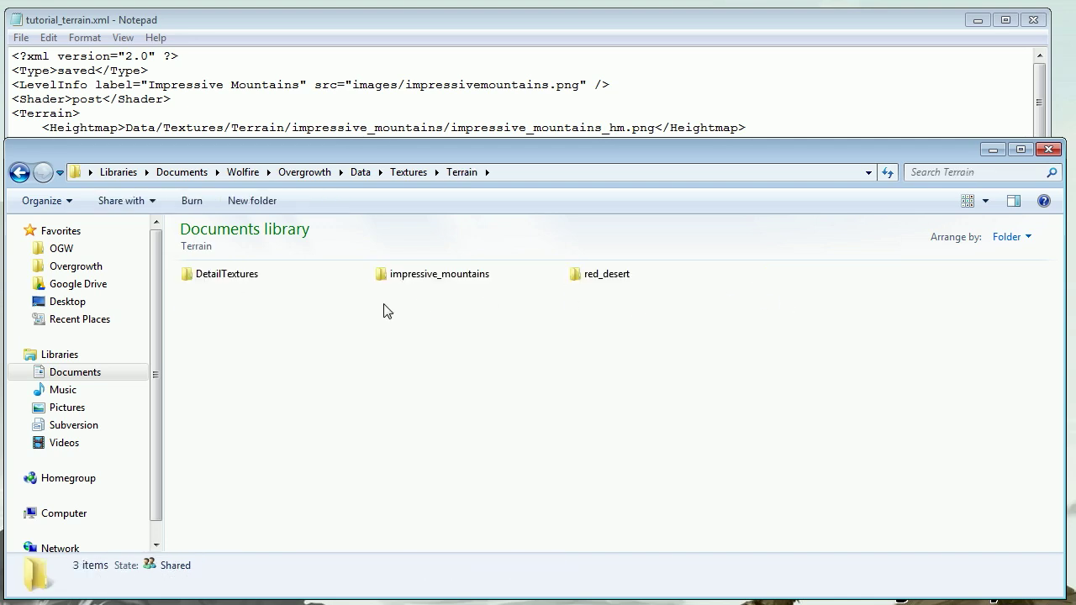
double_click(435, 277)
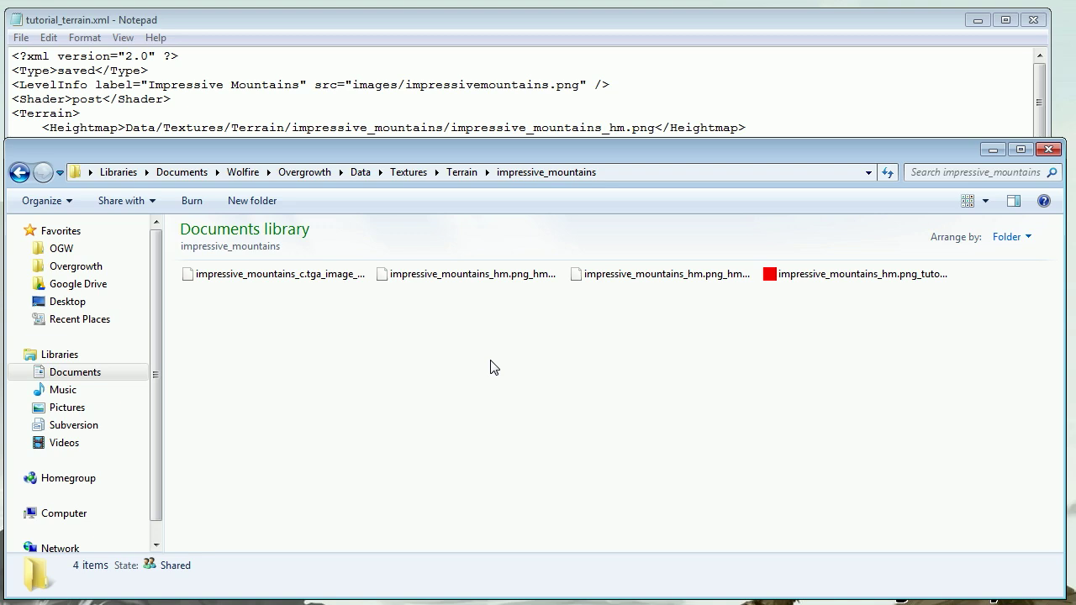
key("BackSpace")
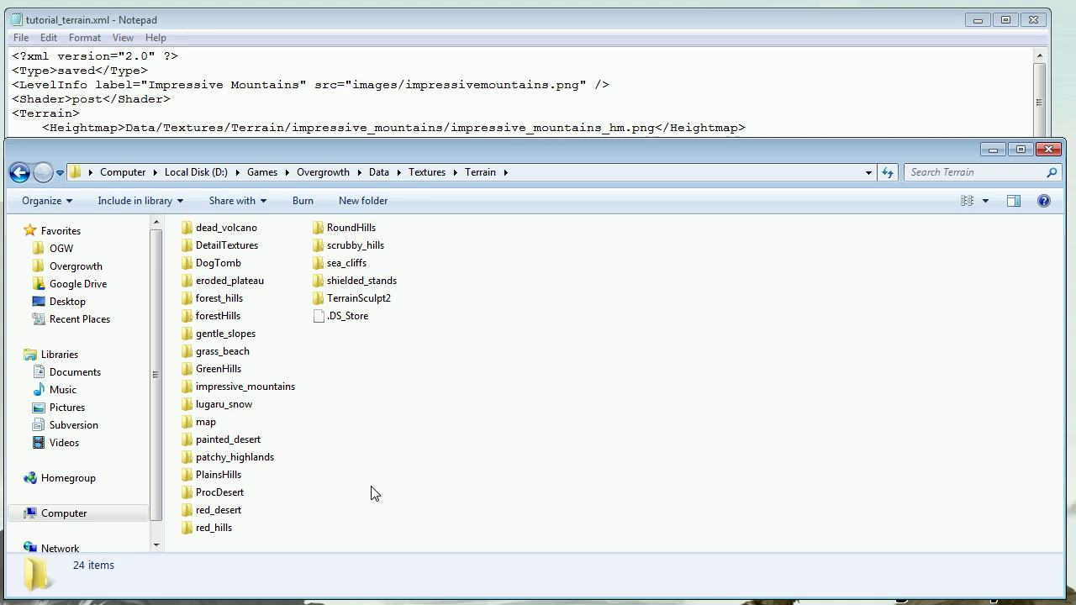
key("t")
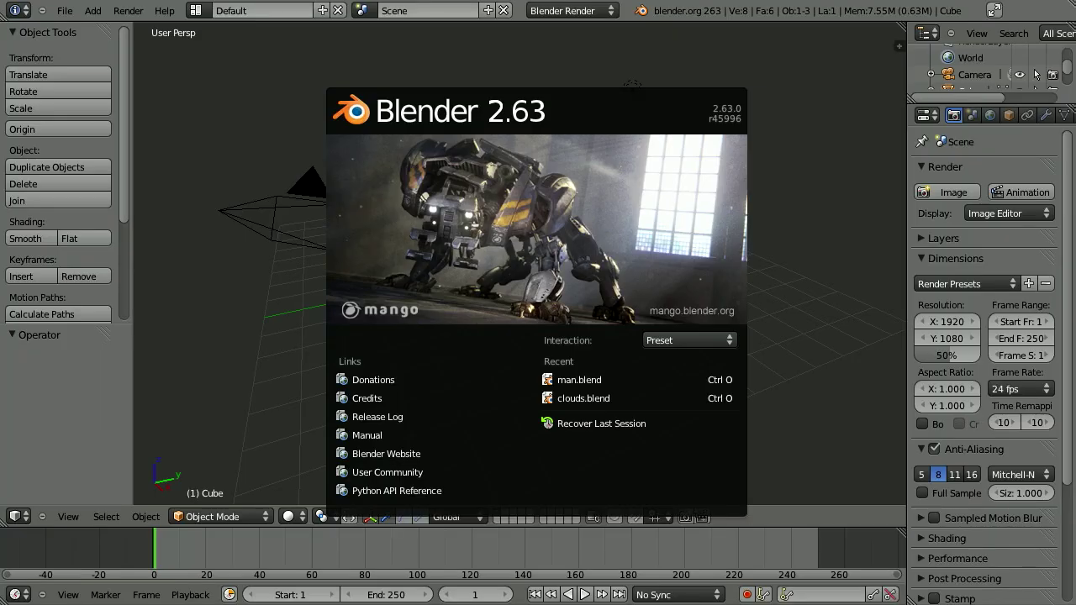
Step: Dismiss Blender's splash screen and delete all default objects, leaving an empty scene
left_click(234, 270)
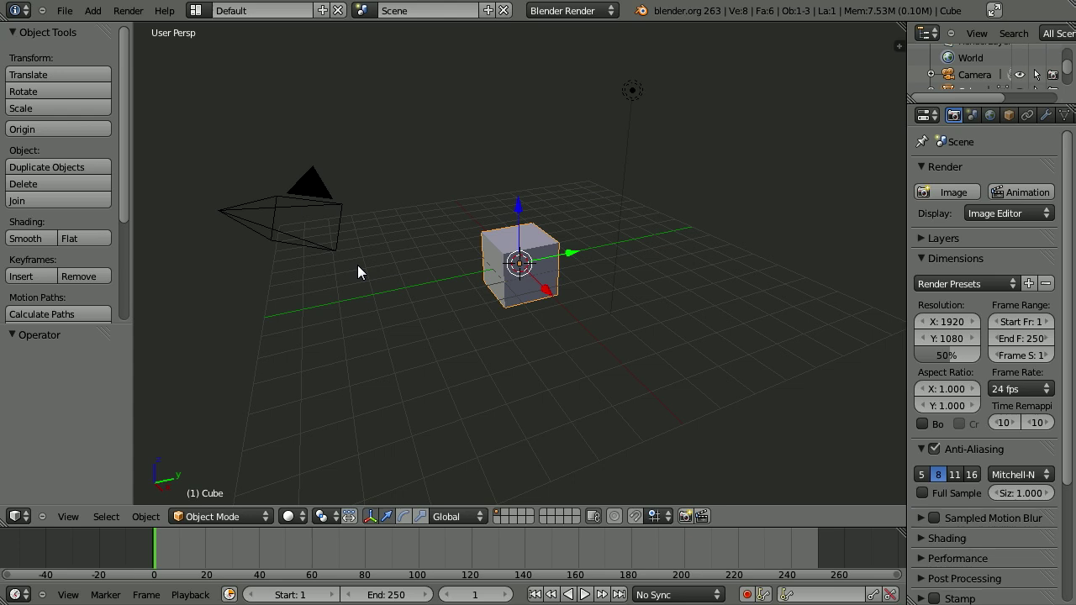
key("a")
key("a")
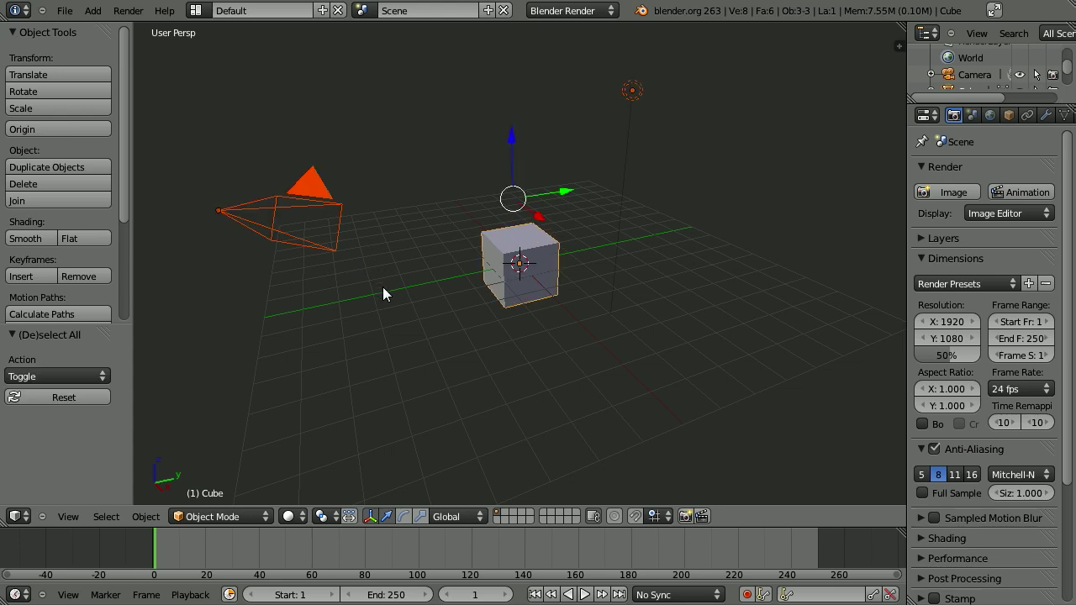
key("x")
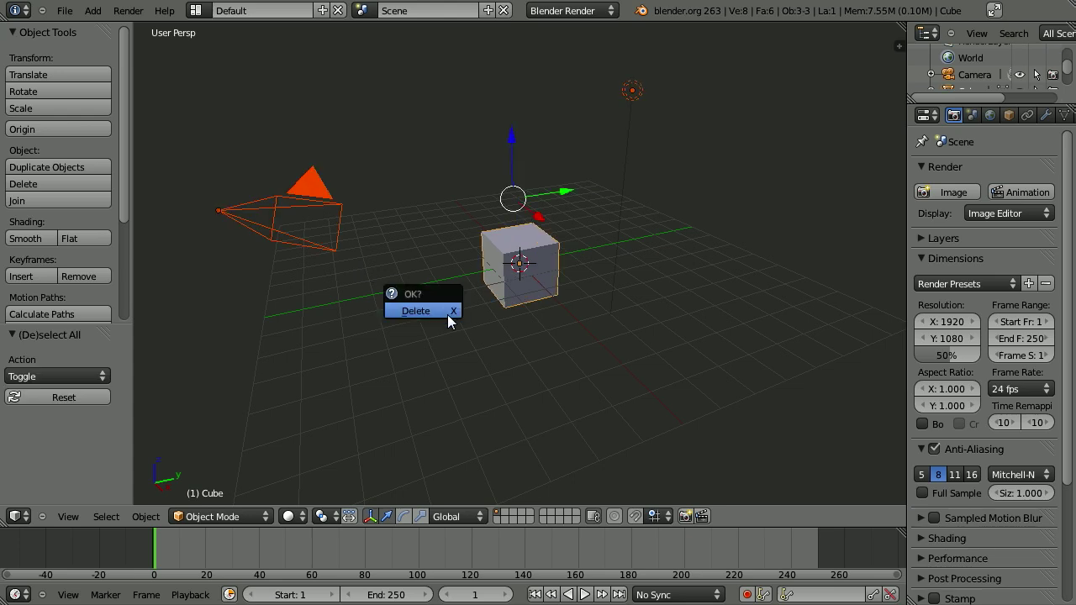
left_click(448, 314)
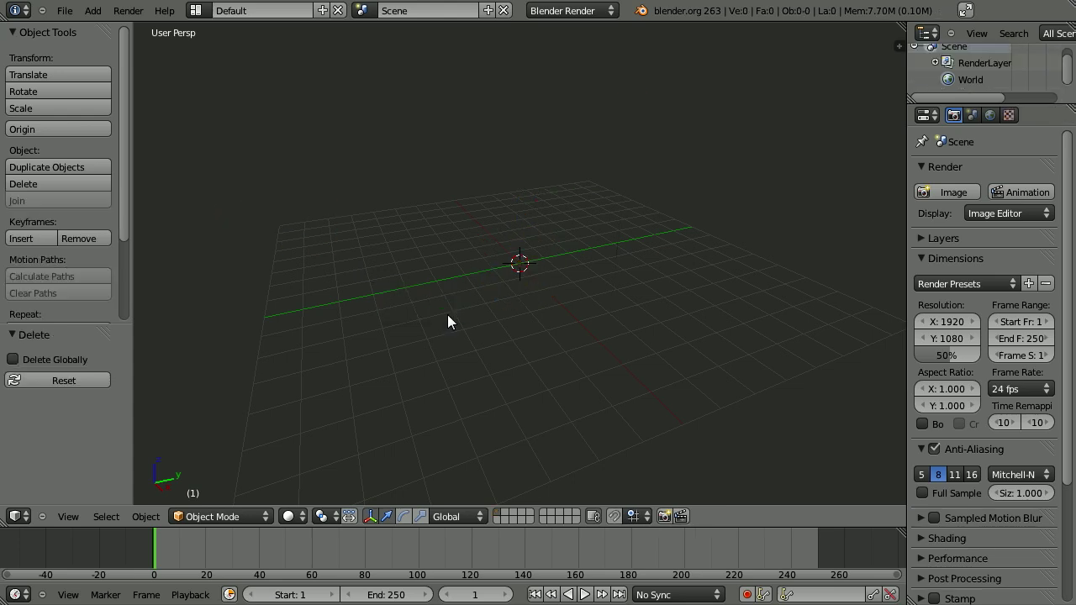
Step: Import the Wavefront file impressive_mountains_hm.png.obj from the recent impressive_mountains folder with the default import options
left_click(65, 11)
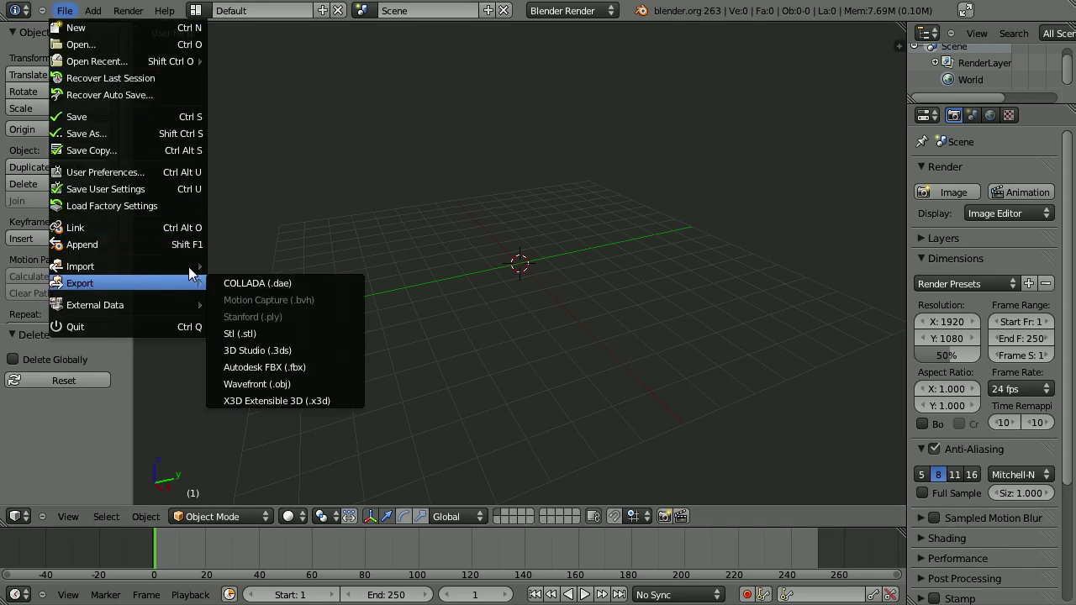
mouse_move(180, 268)
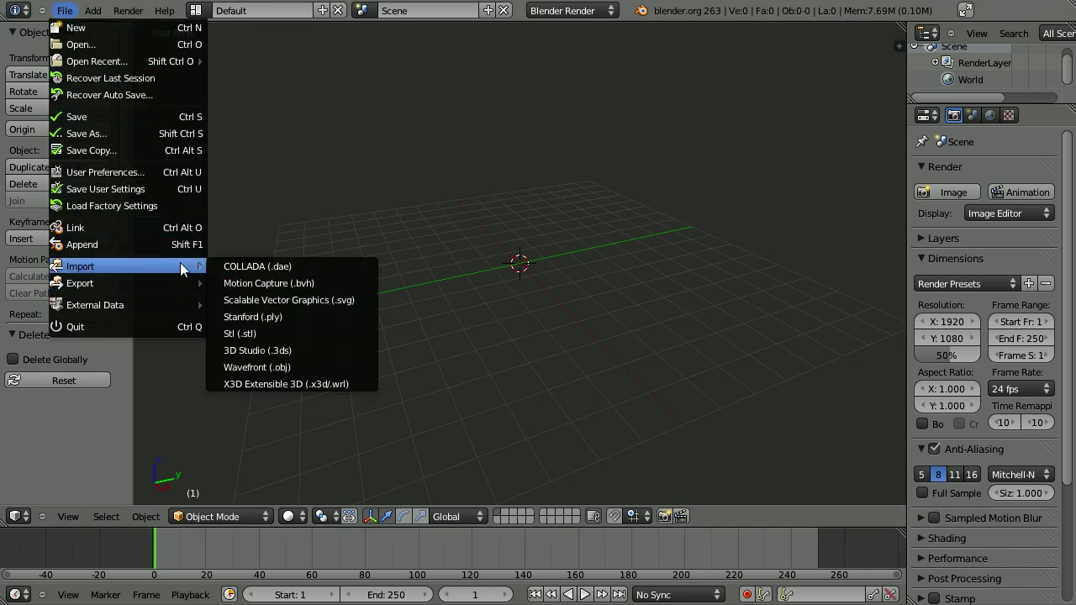
left_click(297, 367)
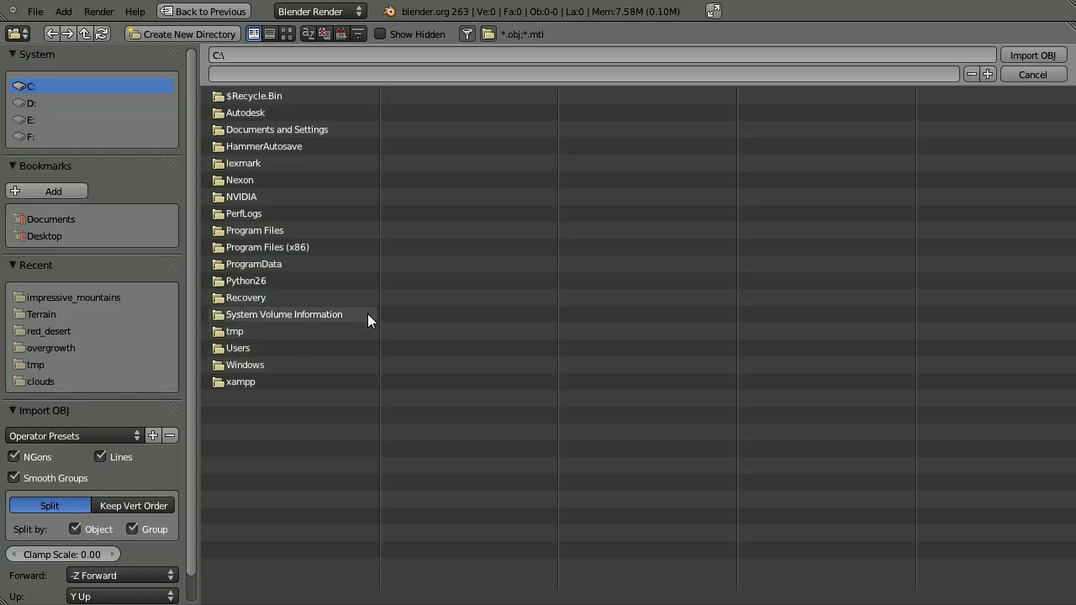
left_click(59, 299)
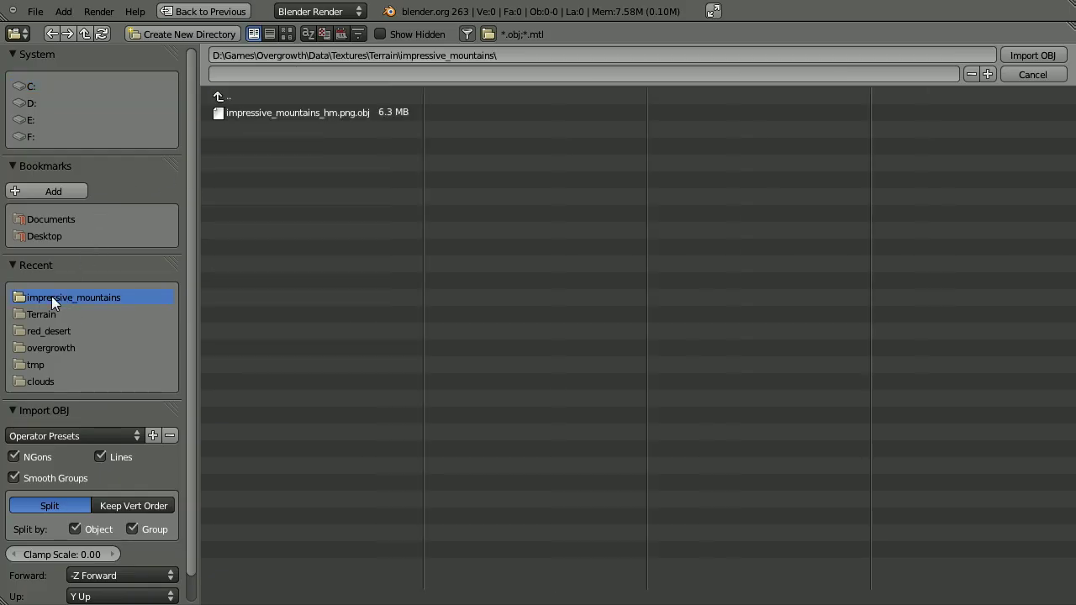
left_click(323, 118)
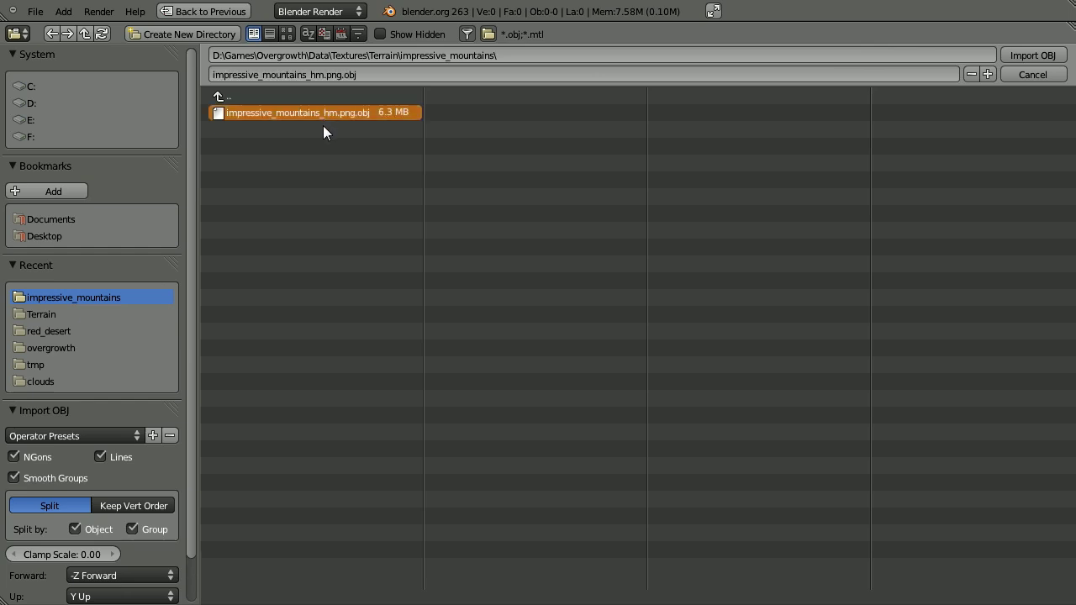
left_click(1031, 59)
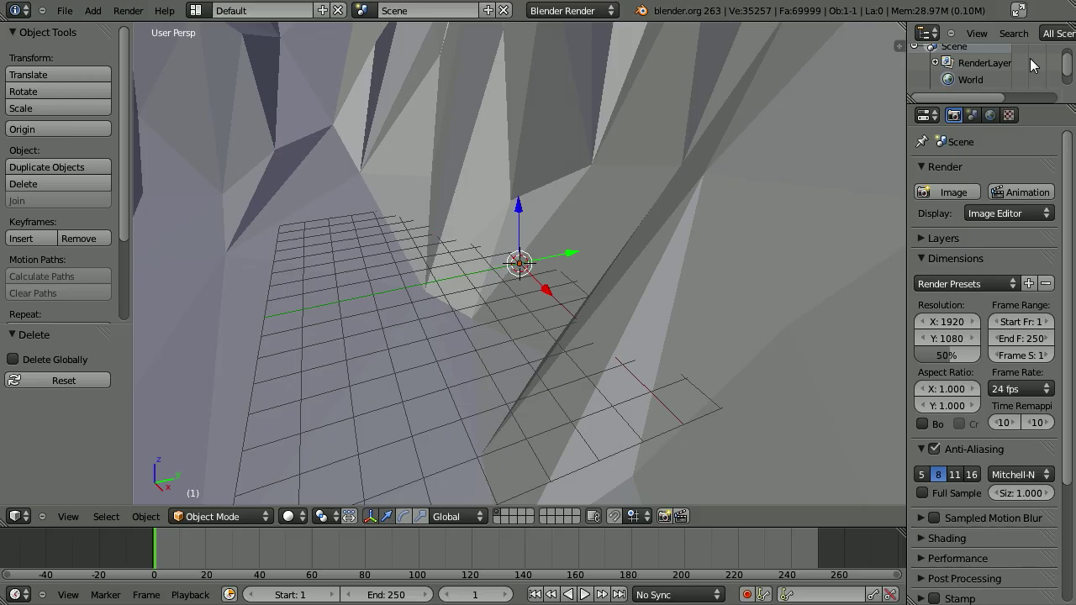
Step: Enter Edit Mode on the imported terrain mesh near the foot of the central cliff and deselect all of its vertices
scroll(524, 266, "down", 8)
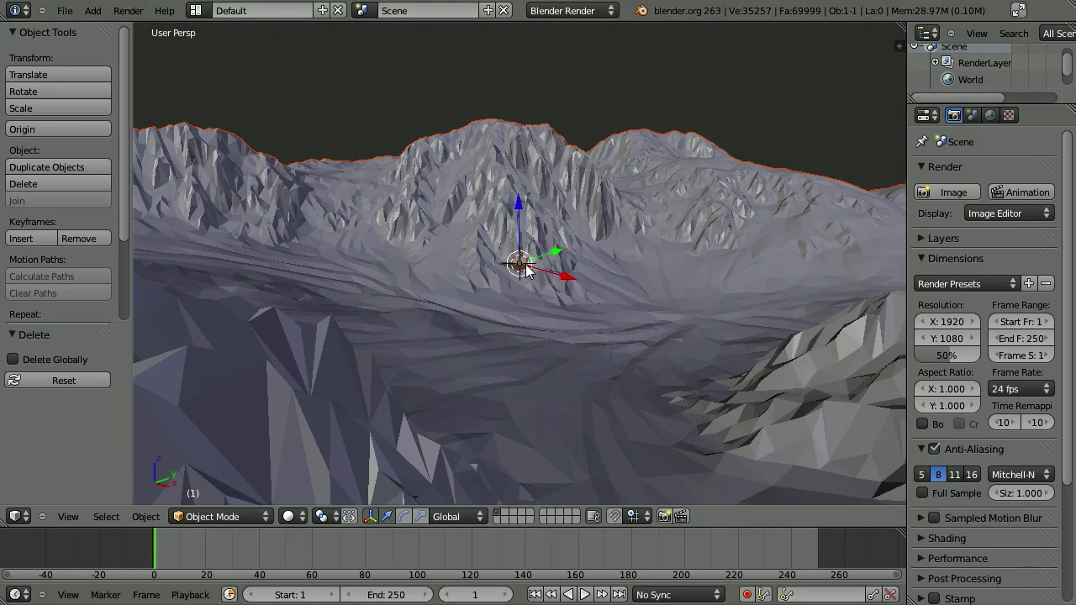
middle_click_drag(524, 265, 500, 309)
scroll(500, 310, "up", 6)
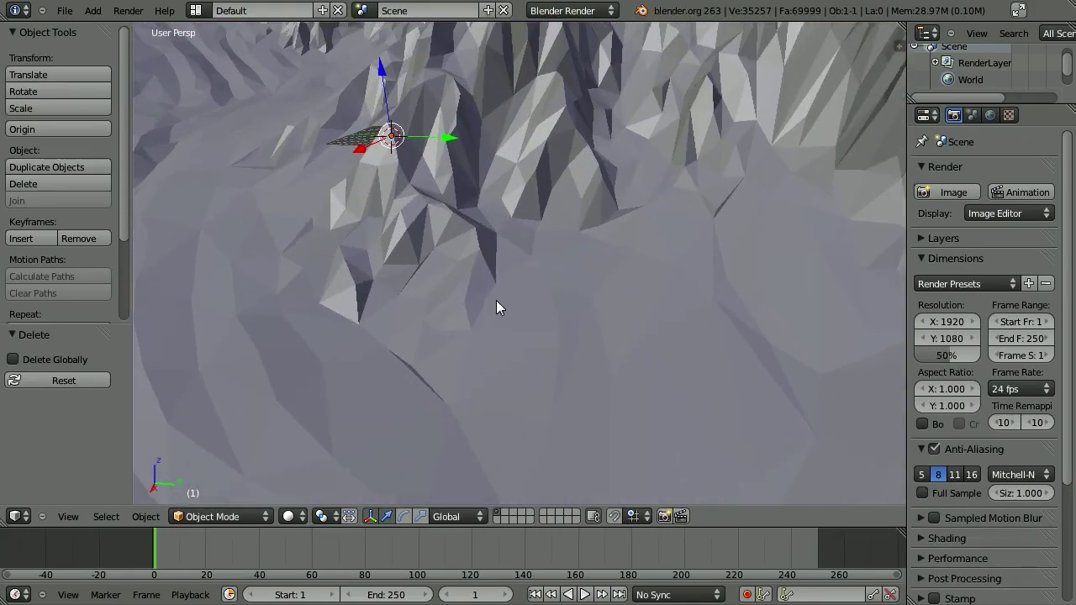
middle_click_drag(496, 308, 507, 279)
mouse_move(555, 308)
middle_mouse_down()
mouse_move(507, 303)
mouse_move(591, 291)
mouse_move(470, 308)
mouse_move(836, 344)
mouse_move(894, 291)
mouse_move(449, 359)
mouse_move(503, 338)
mouse_move(831, 322)
mouse_move(612, 331)
mouse_move(491, 305)
mouse_move(567, 263)
mouse_move(613, 337)
mouse_move(594, 372)
mouse_move(502, 372)
mouse_move(564, 311)
mouse_move(524, 327)
mouse_move(569, 362)
mouse_move(554, 318)
middle_mouse_up()
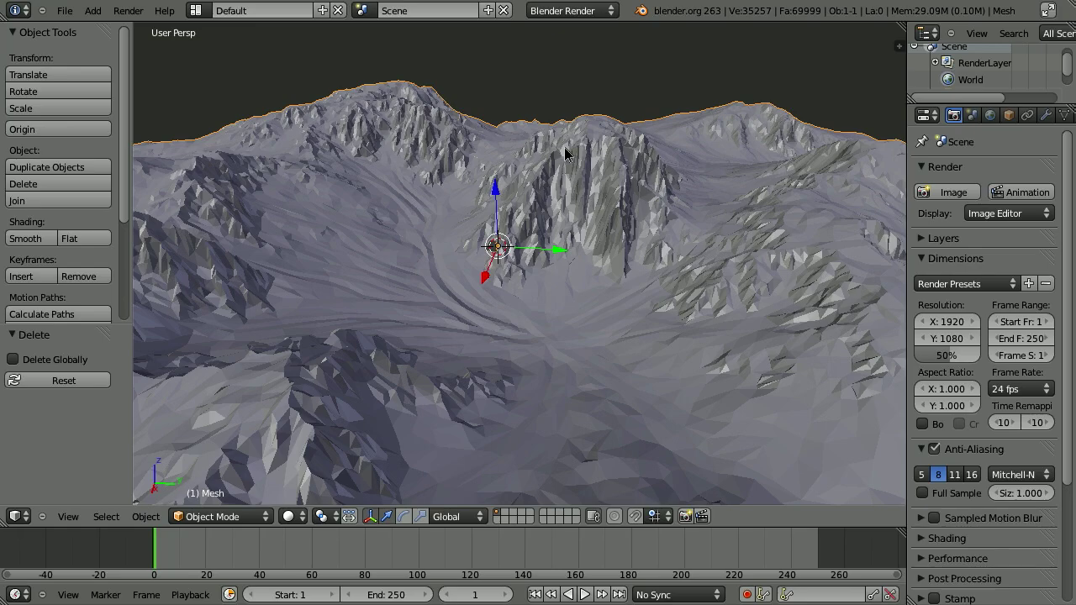
scroll(609, 329, "up", 5)
key("Tab")
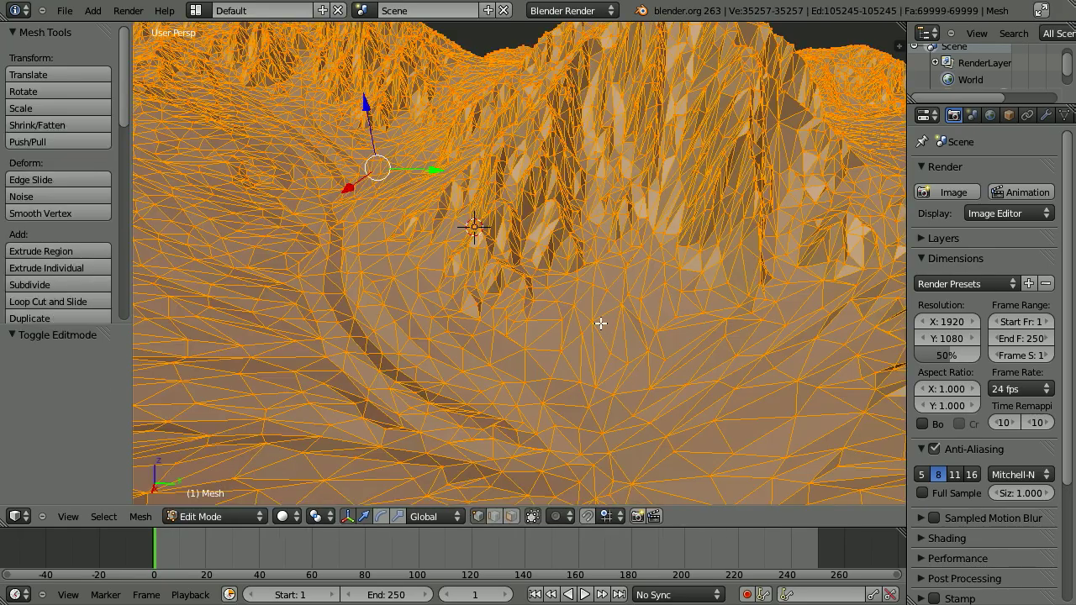
scroll(543, 362, "up", 3)
key("a")
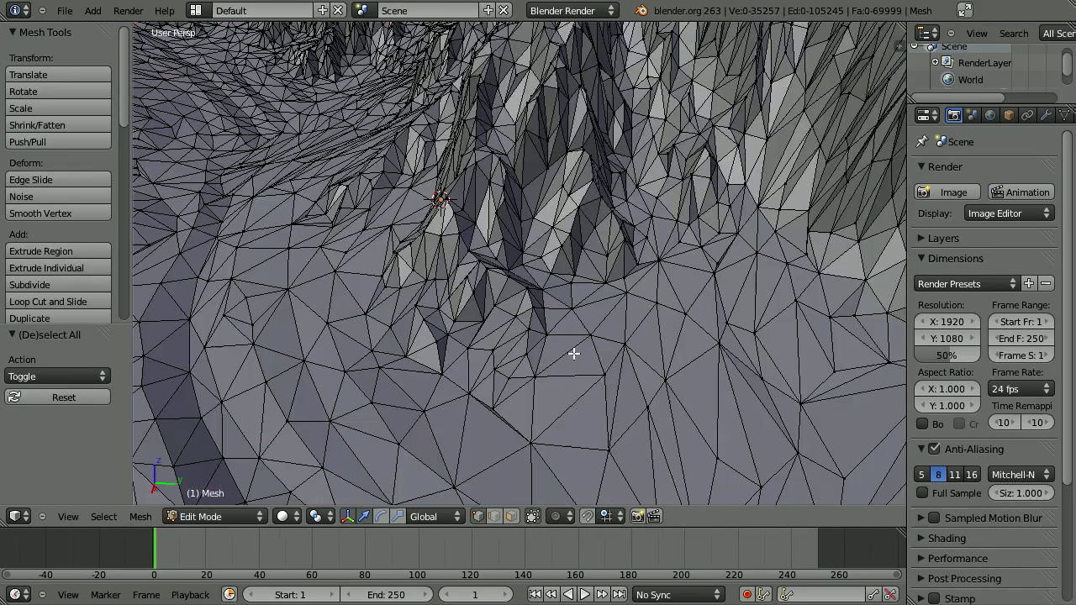
Step: Box-select the patch of vertices at the foot of the rocky cliff and delete them to open a hole in the terrain
middle_click_drag(573, 353, 538, 296)
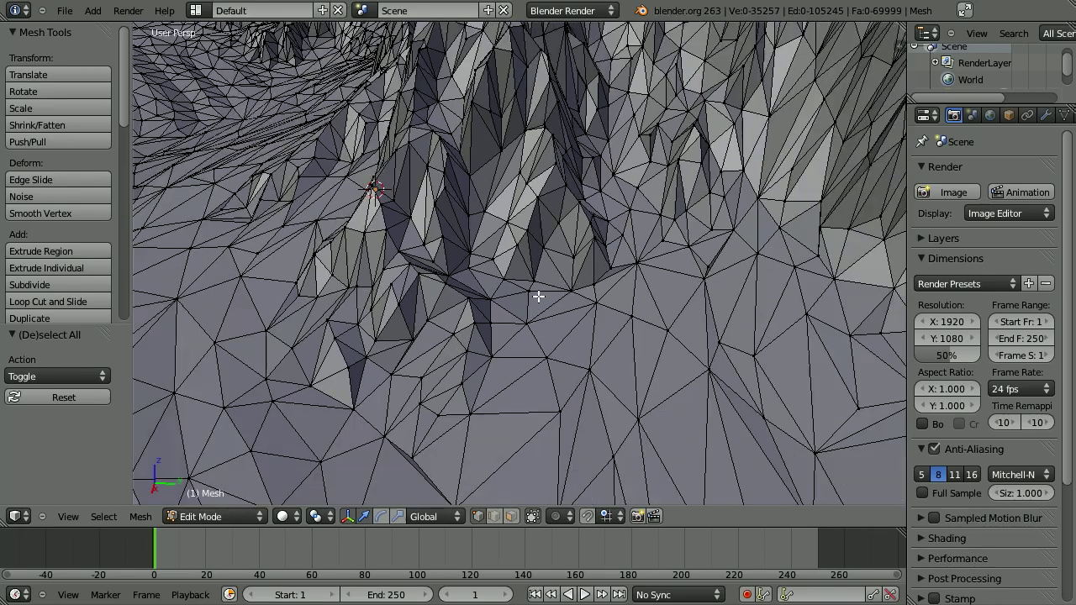
key("b")
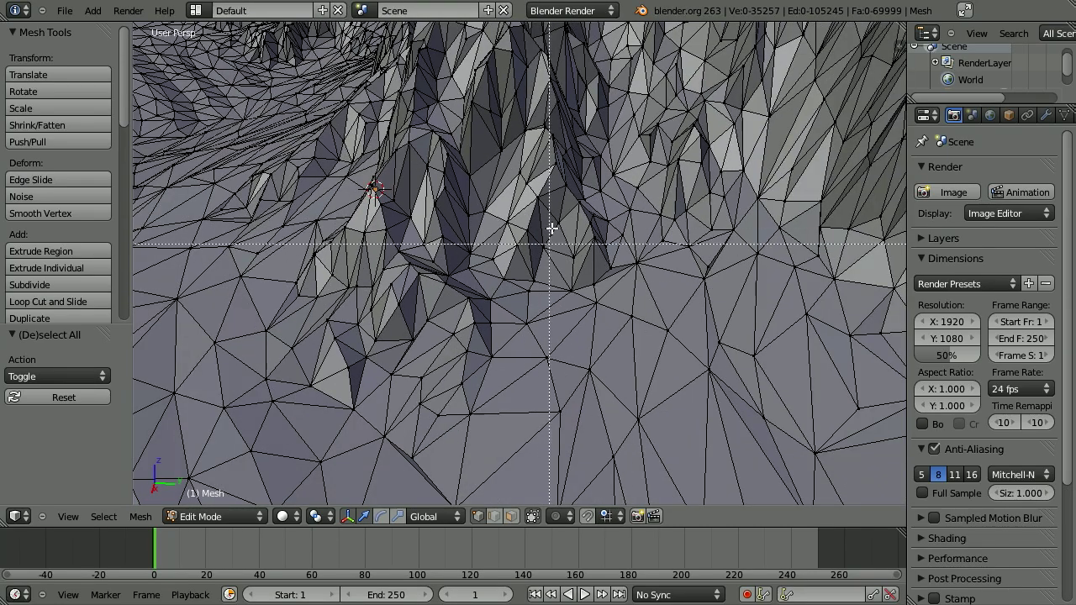
left_click_drag(444, 190, 590, 314)
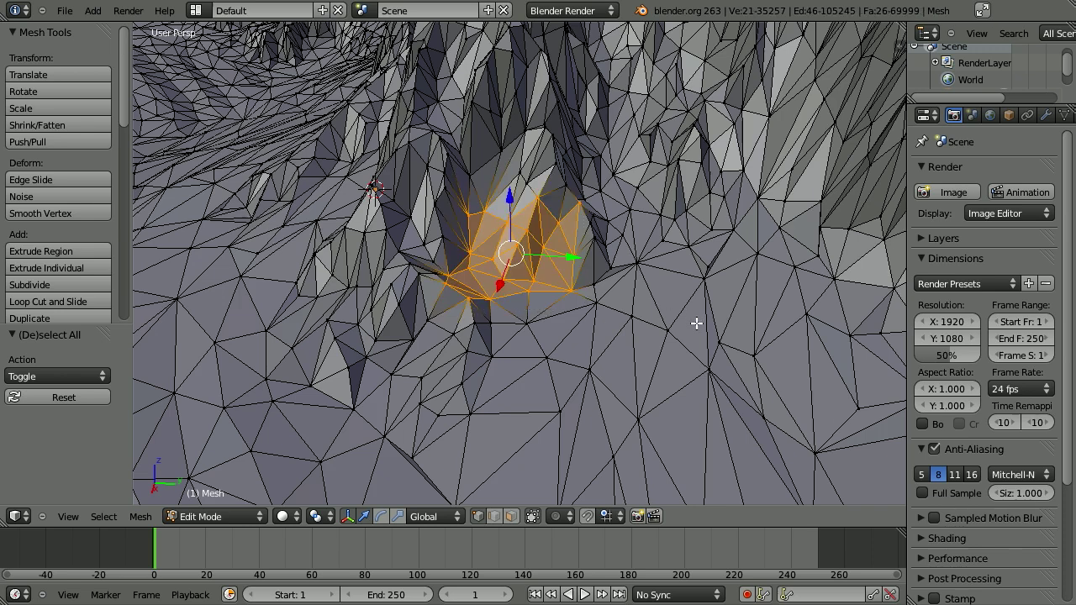
key("x")
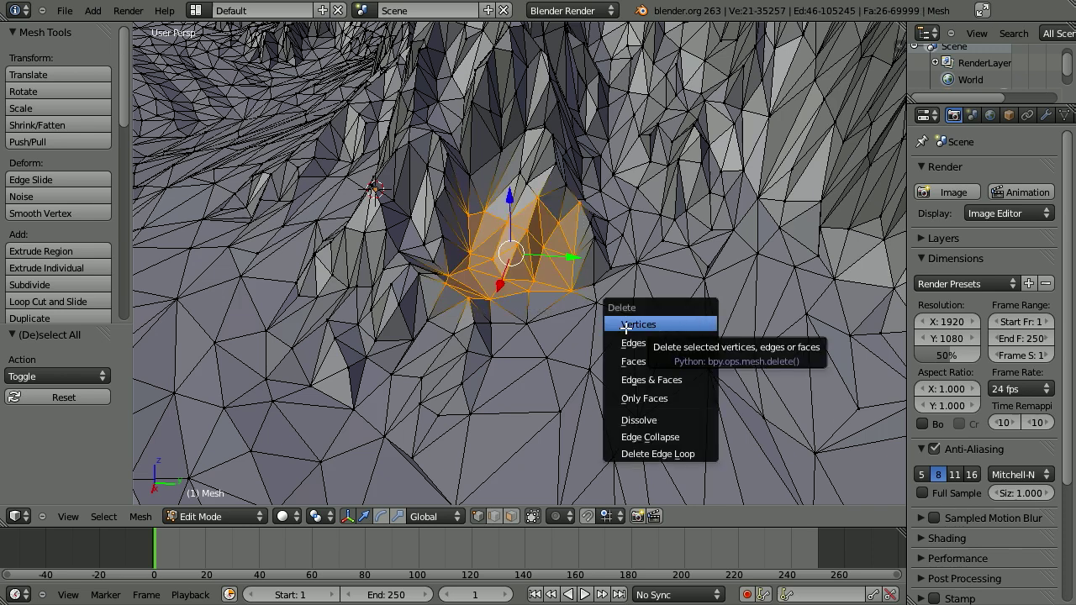
left_click(656, 326)
Step: Delete the protruding vertex on the hole's rim to clean up its edge
scroll(655, 328, "up", 5)
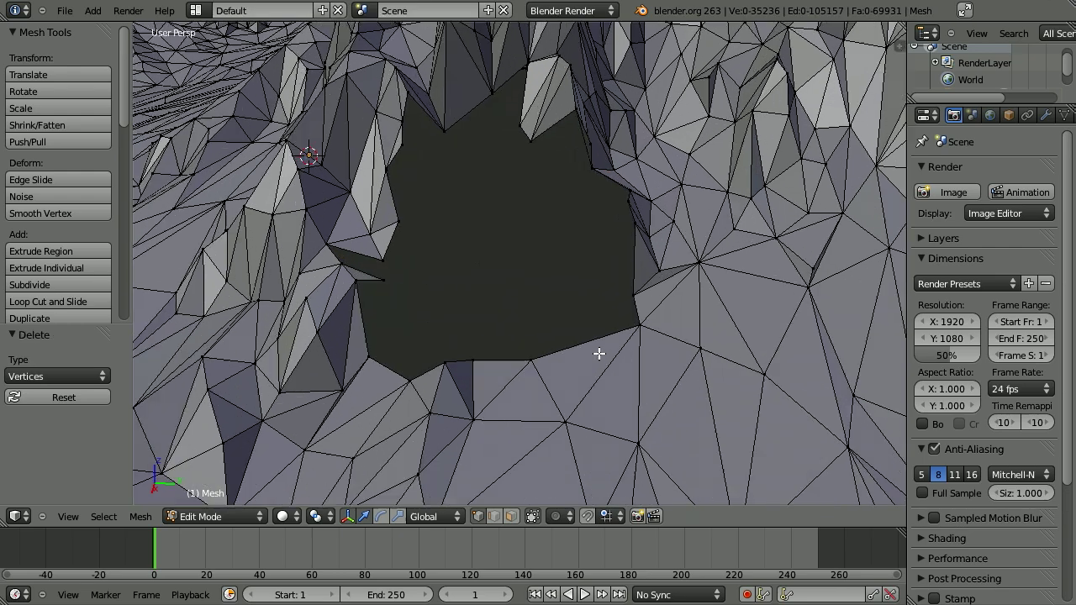
middle_click_drag(569, 368, 428, 402)
right_click(437, 281)
key("x")
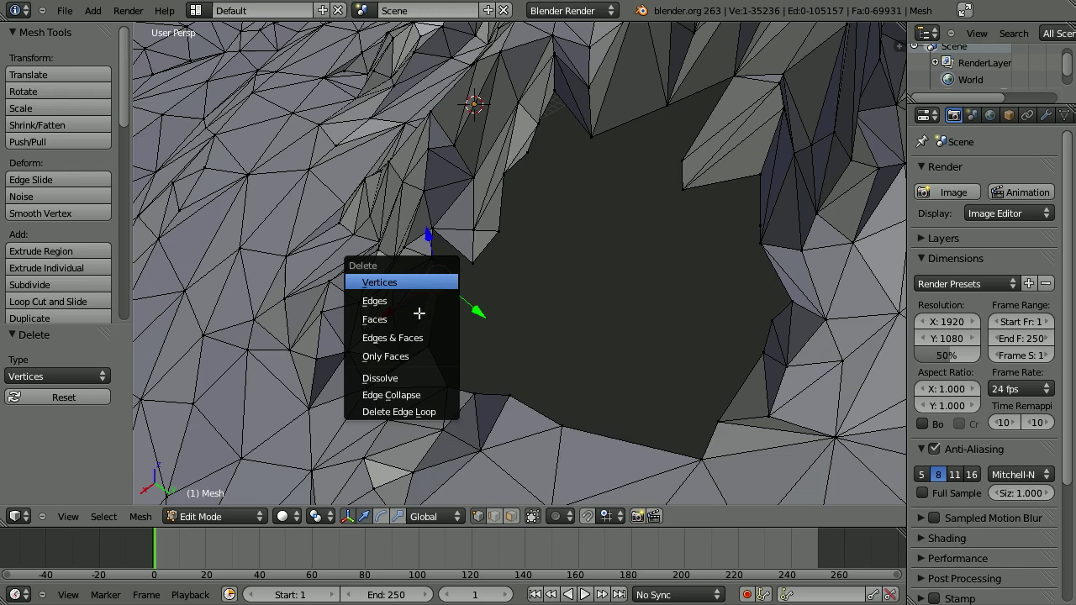
key("Return")
Step: Delete the loose vertex and edge dangling into the hole, and return the terrain to Object Mode
scroll(612, 245, "up", 5)
right_click(607, 241)
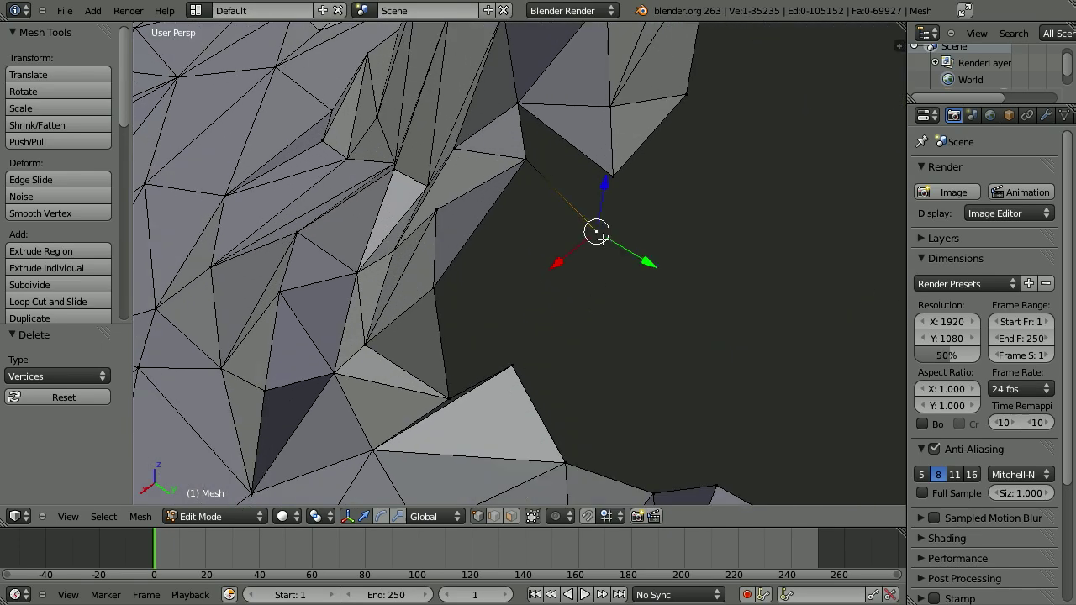
middle_click_drag(556, 209, 523, 269)
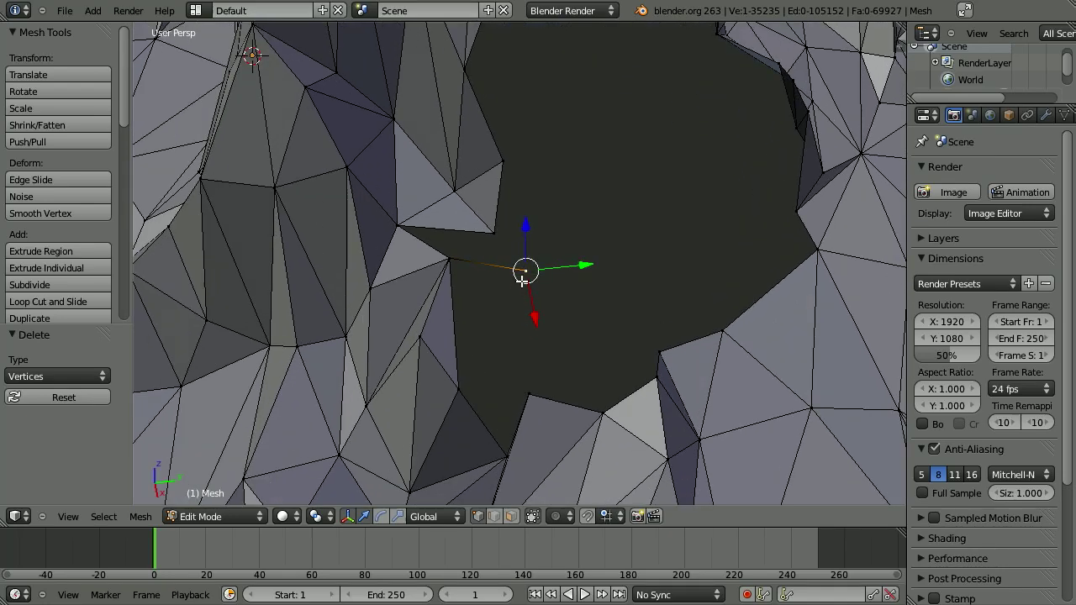
key("x")
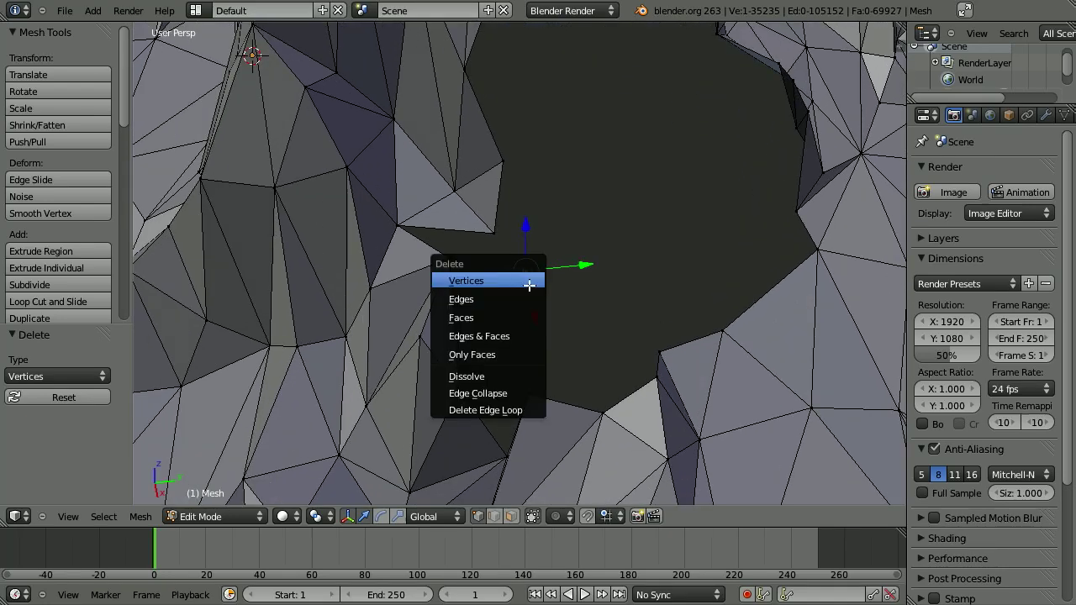
left_click(524, 280)
middle_click_drag(807, 281, 419, 228)
scroll(501, 223, "down", 8)
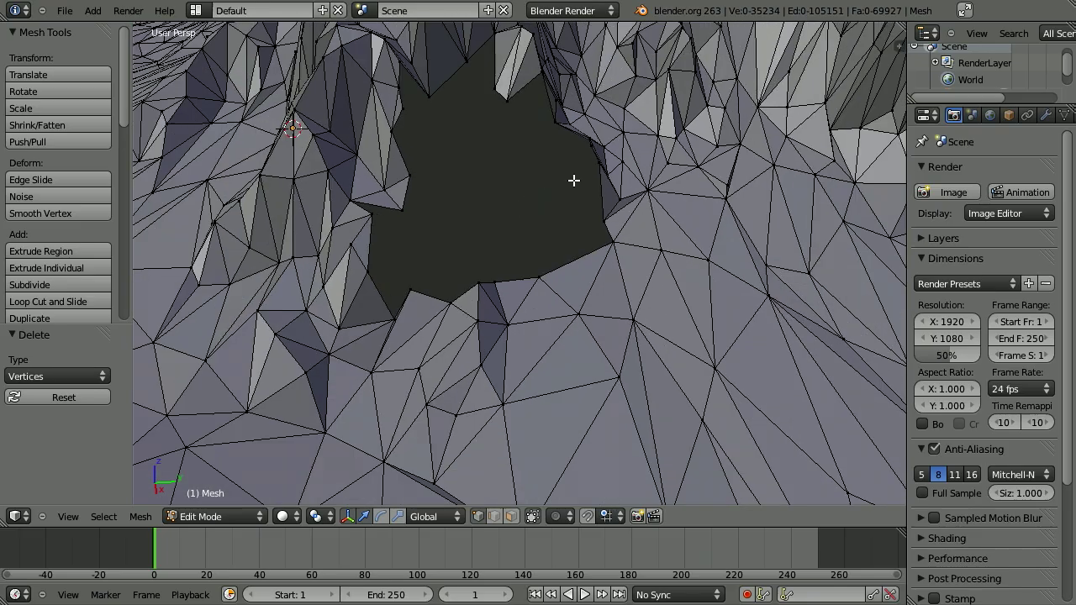
scroll(588, 294, "up", 6)
key("Tab")
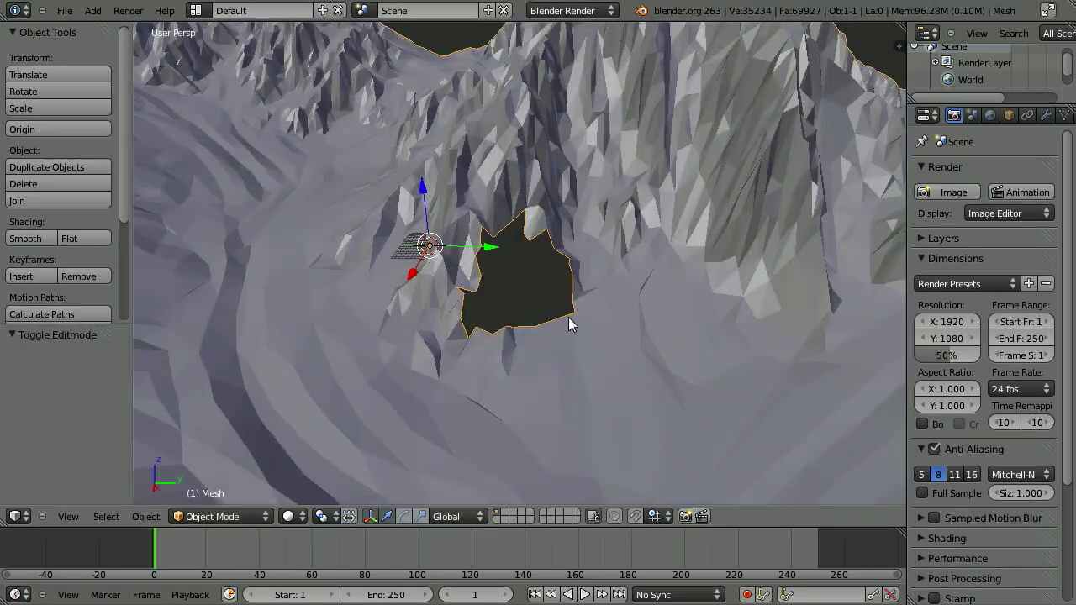
Step: Start a Wavefront OBJ export and set its destination to the Silverfish folder under Overgrowth > Data > Custom
left_click(65, 10)
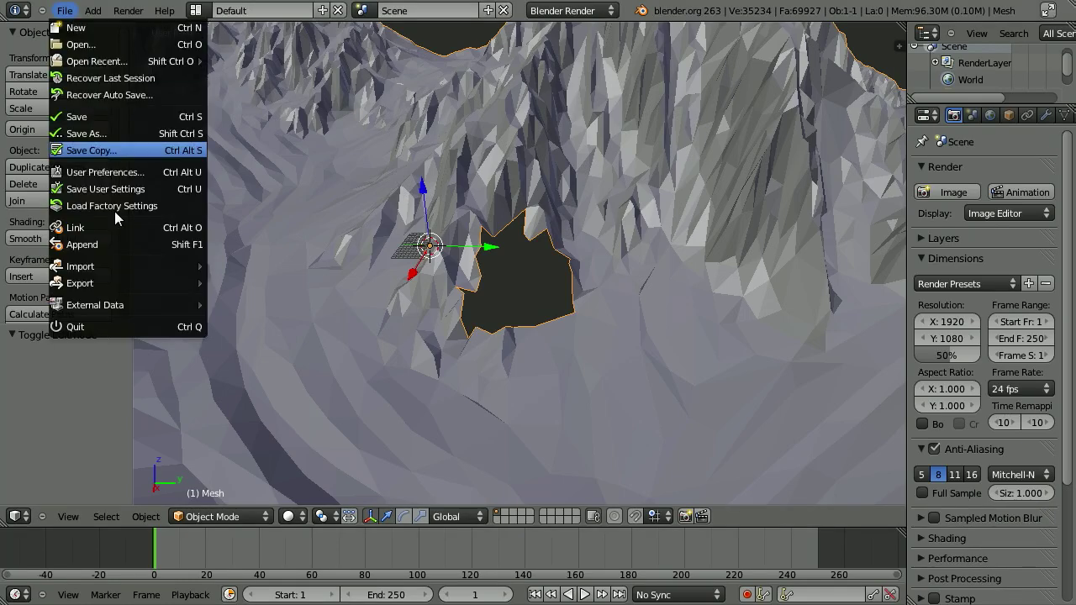
mouse_move(118, 282)
left_click(301, 384)
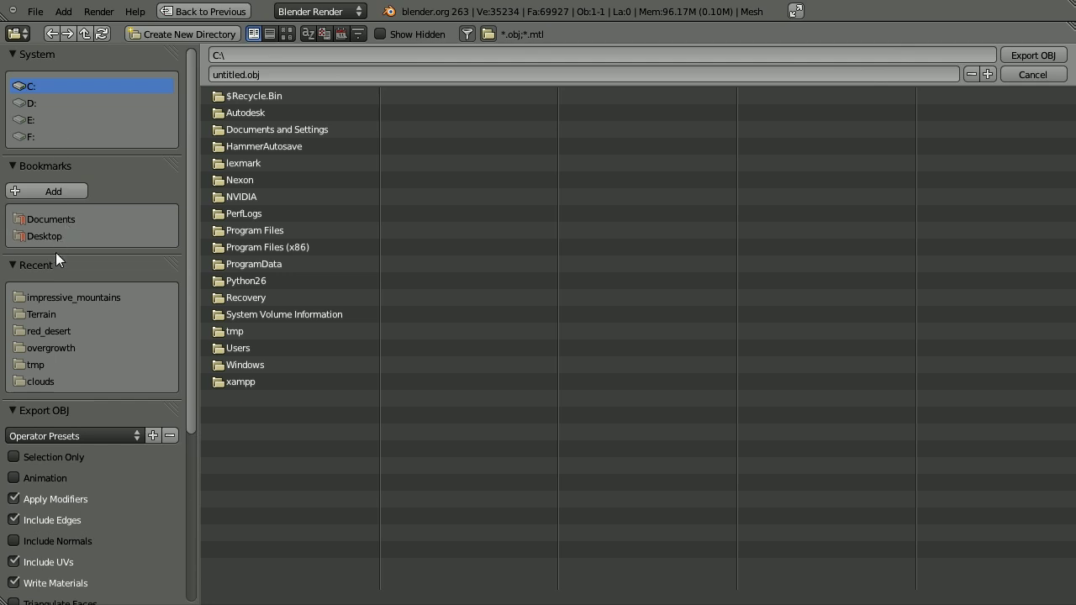
left_click(51, 350)
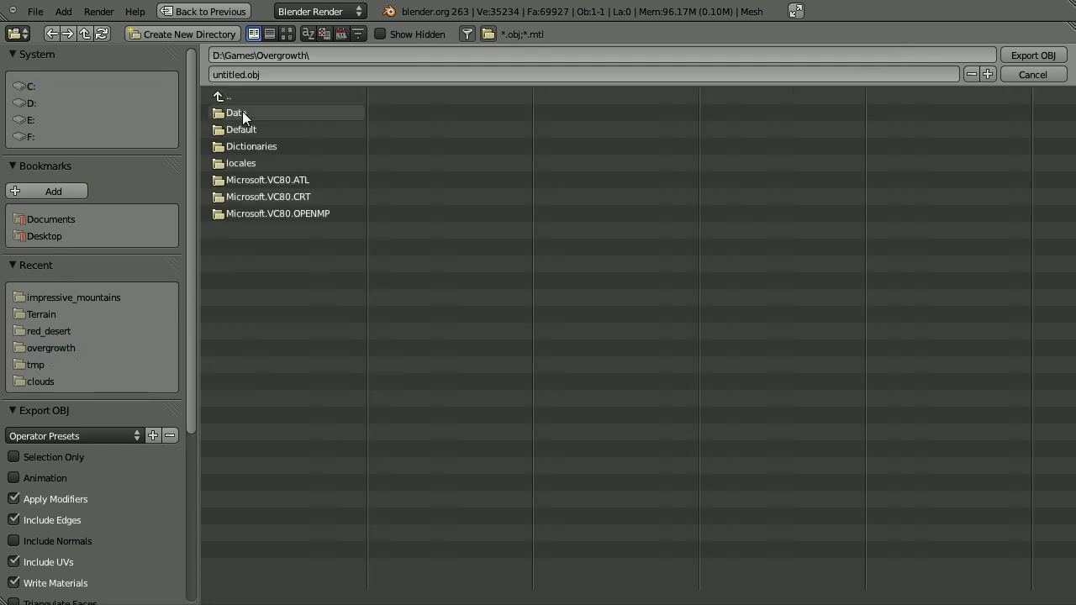
left_click(242, 111)
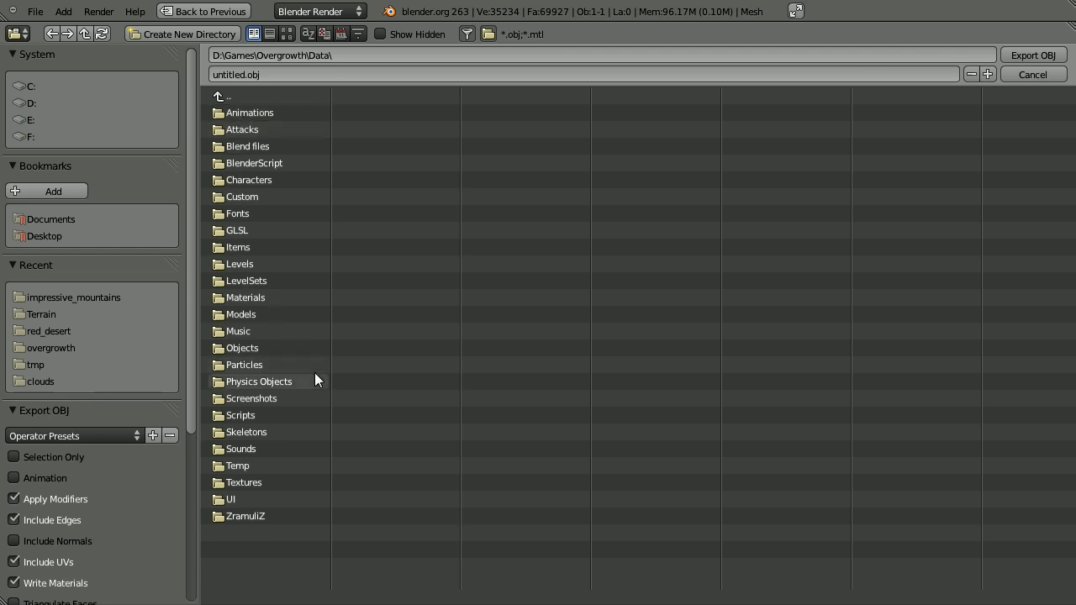
left_click(247, 197)
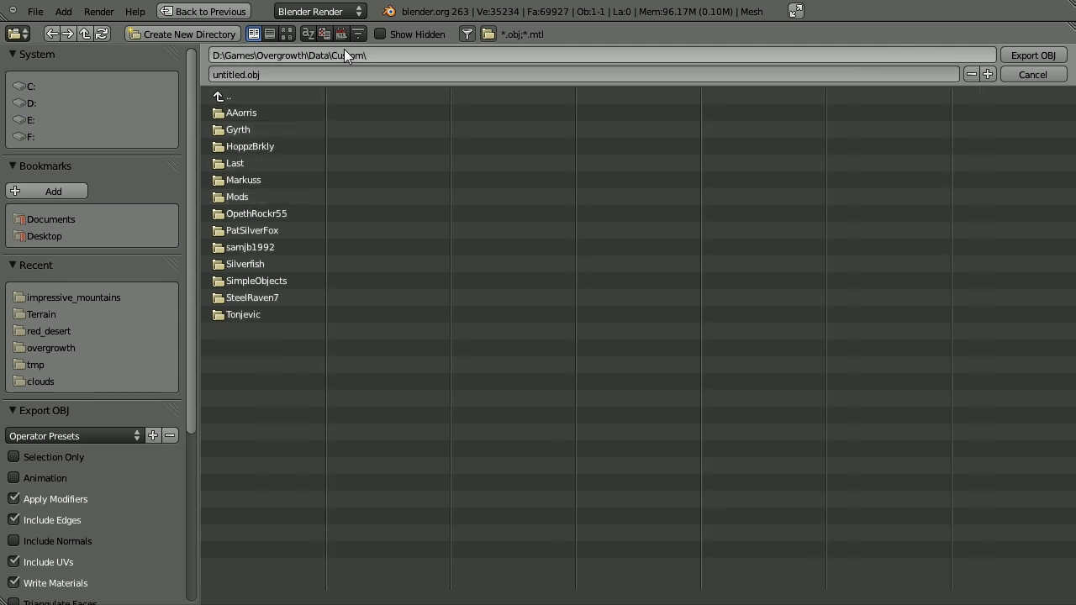
left_click(240, 263)
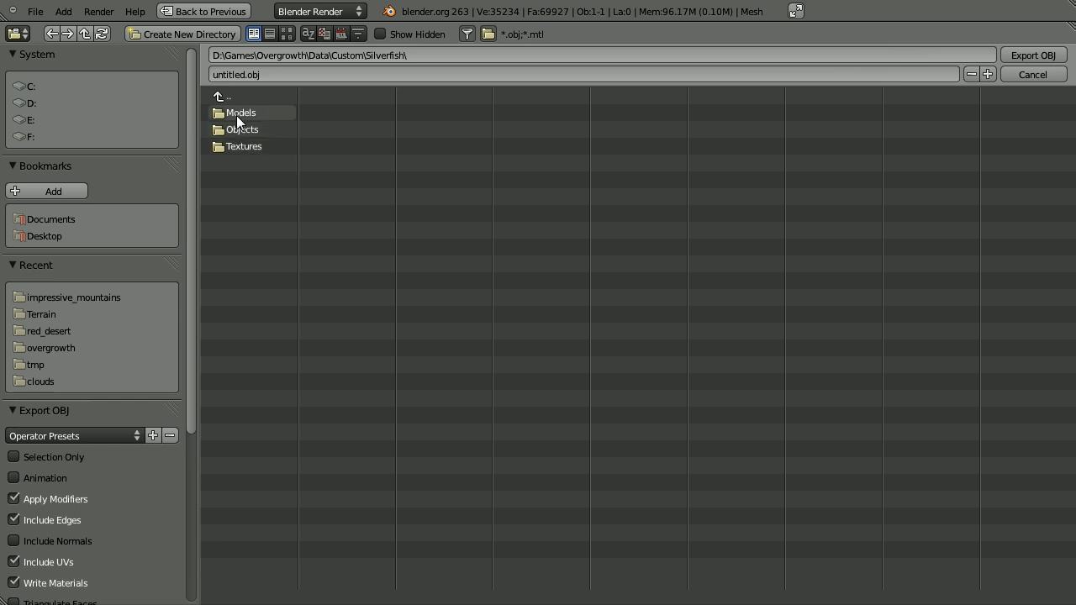
Step: Create a new directory named Terrain inside the Silverfish folder and open it
left_click(180, 35)
left_click(181, 42)
type("Terrain")
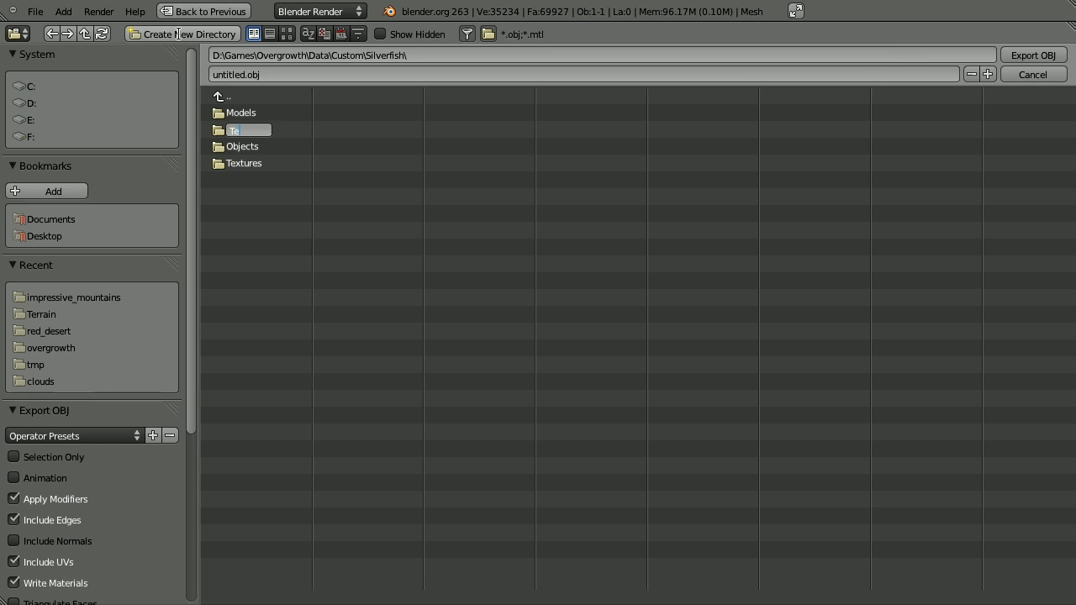
key("Return")
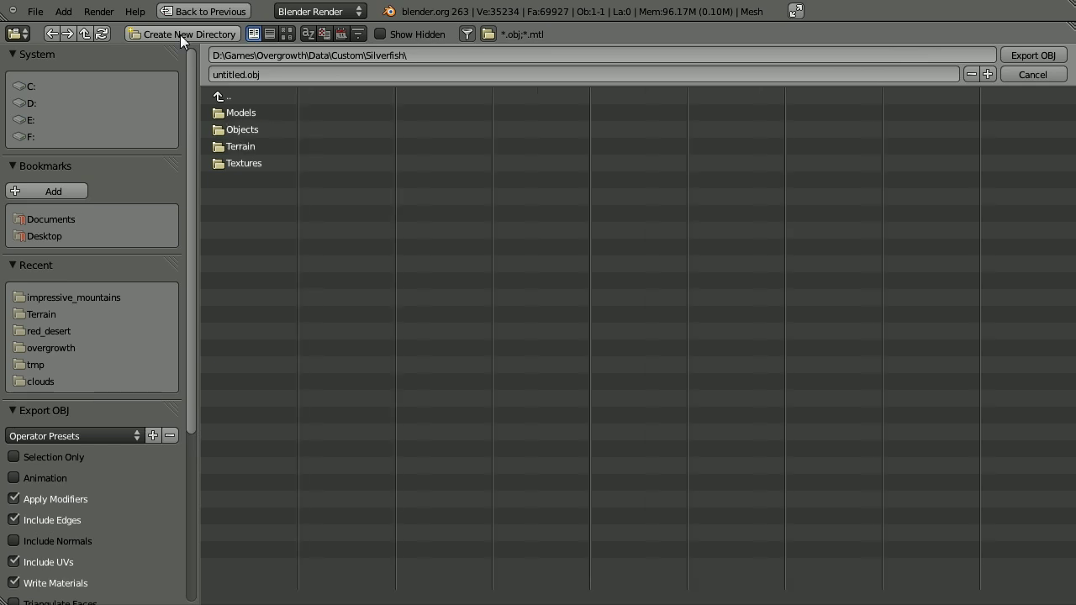
left_click(246, 146)
Step: Export the terrain as my_terrain.obj into the new folder with Write Materials turned off
double_click(242, 76)
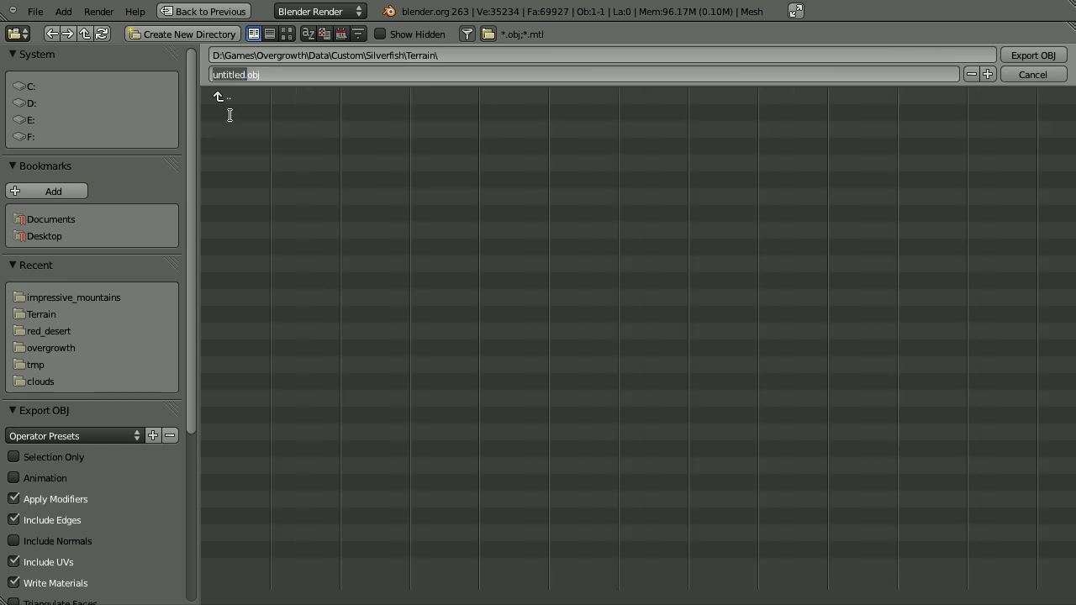
type("my_terrain")
key("Return")
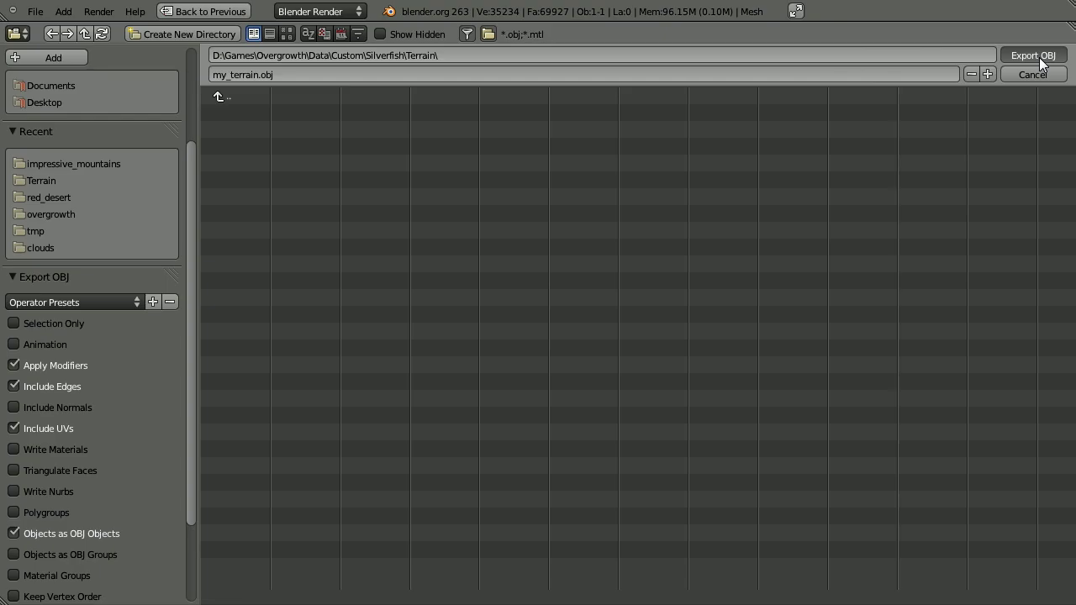
left_click(1034, 55)
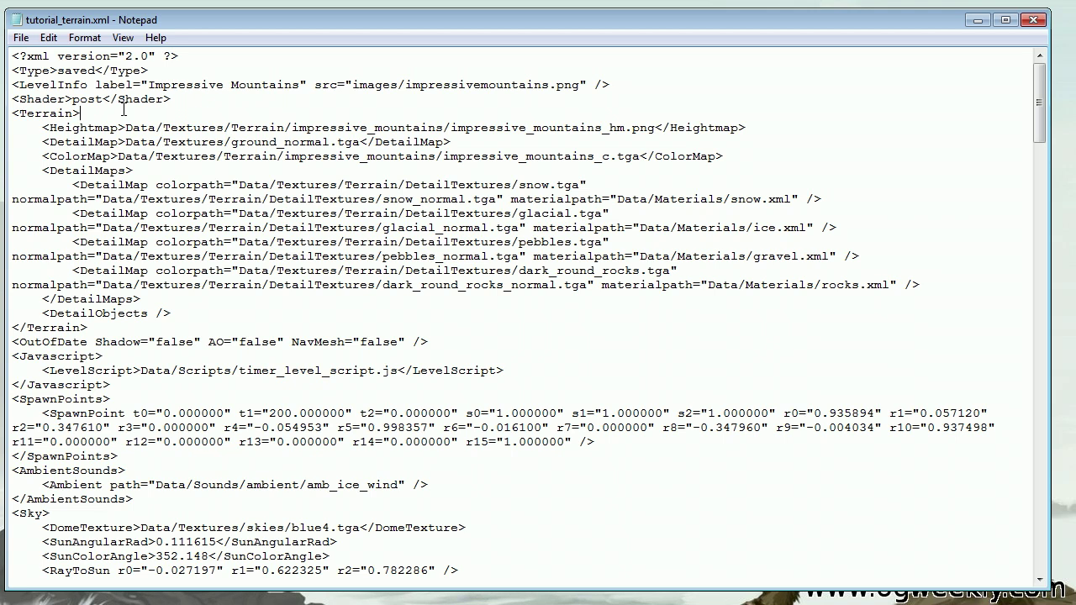
Step: In tutorial_terrain.xml in Notepad, add the line <ModelOverride></ModelOverride> directly below the opening <Terrain> tag
key("Return")
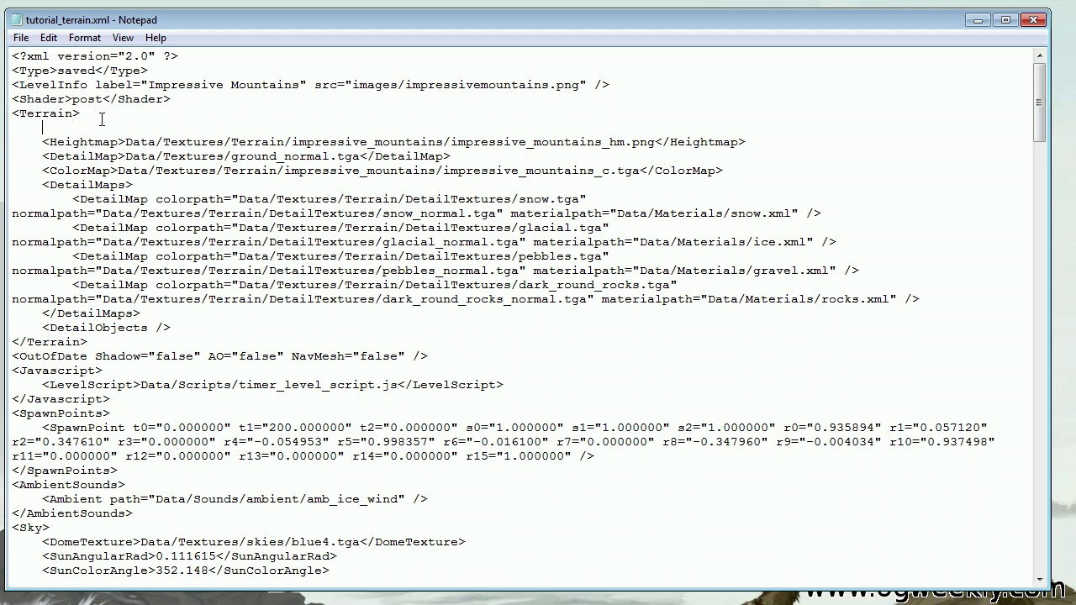
double_click(74, 114)
left_click(73, 132)
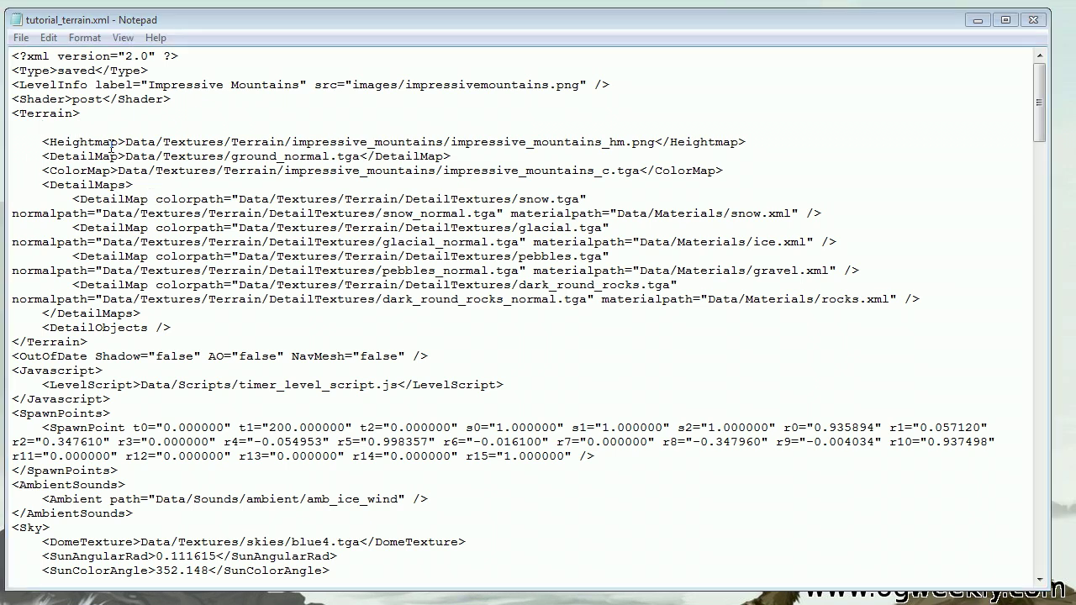
type("<ModelOverride></ModelOverride>")
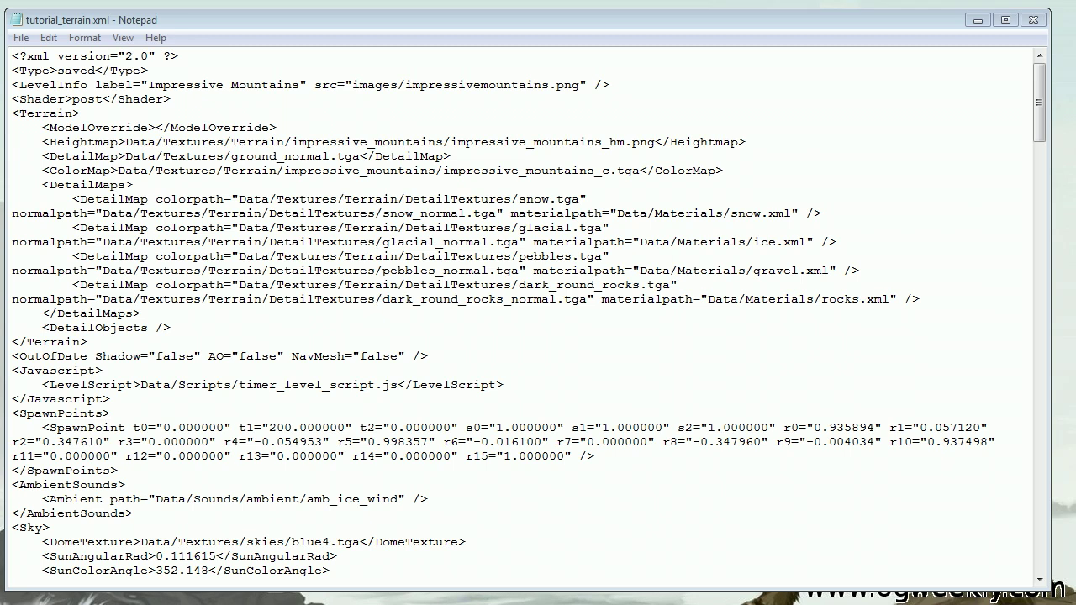
Step: Switch to Windows Explorer, open Data > Custom > Silverfish > Terrain, and select the exported my_terrain.obj
key("alt+Tab")
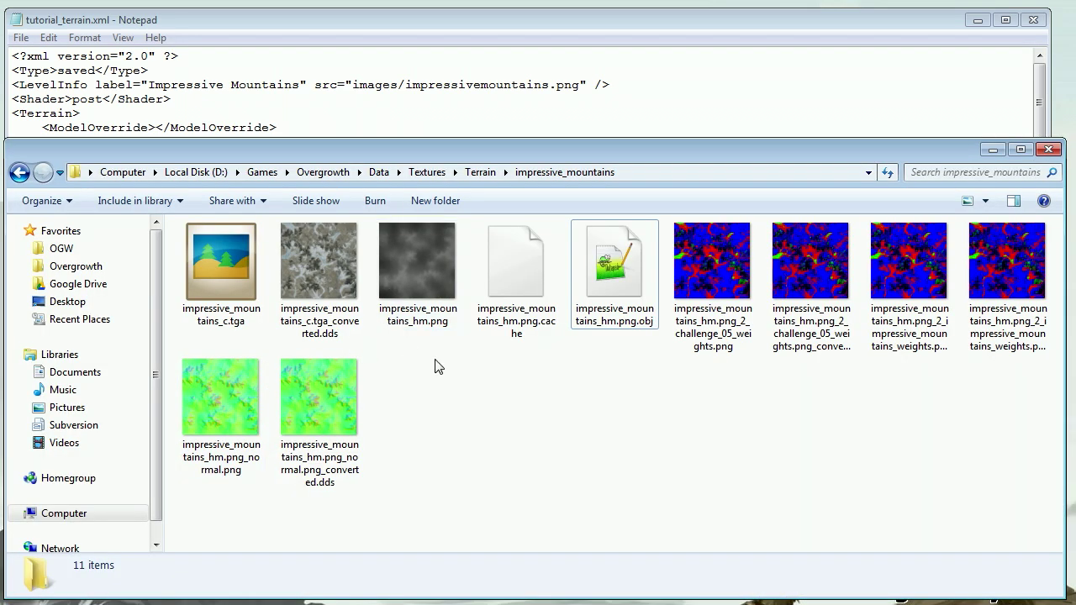
left_click(375, 176)
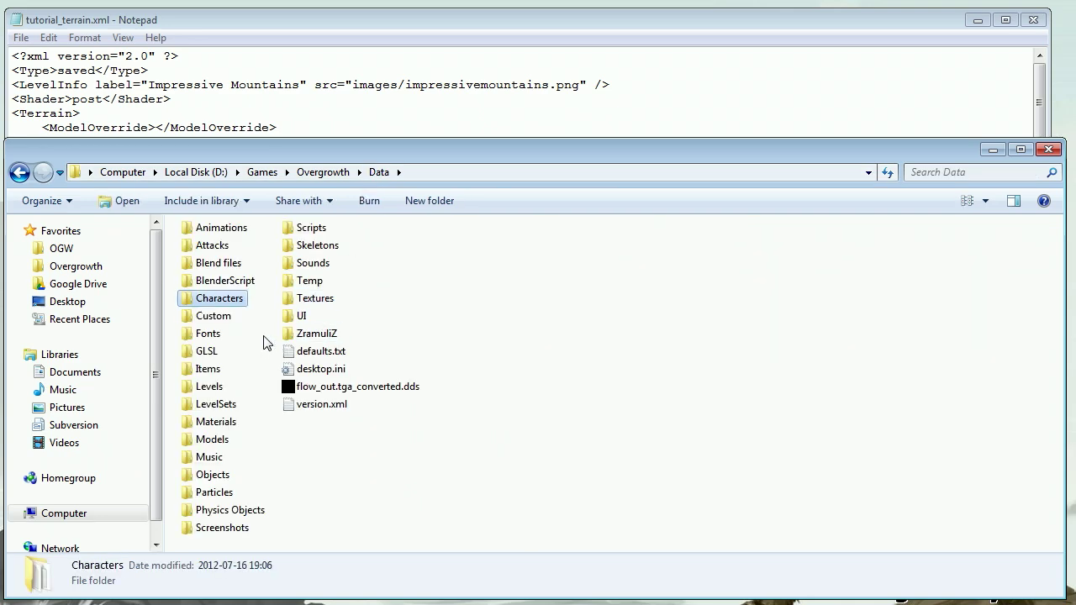
double_click(217, 317)
left_click(219, 369)
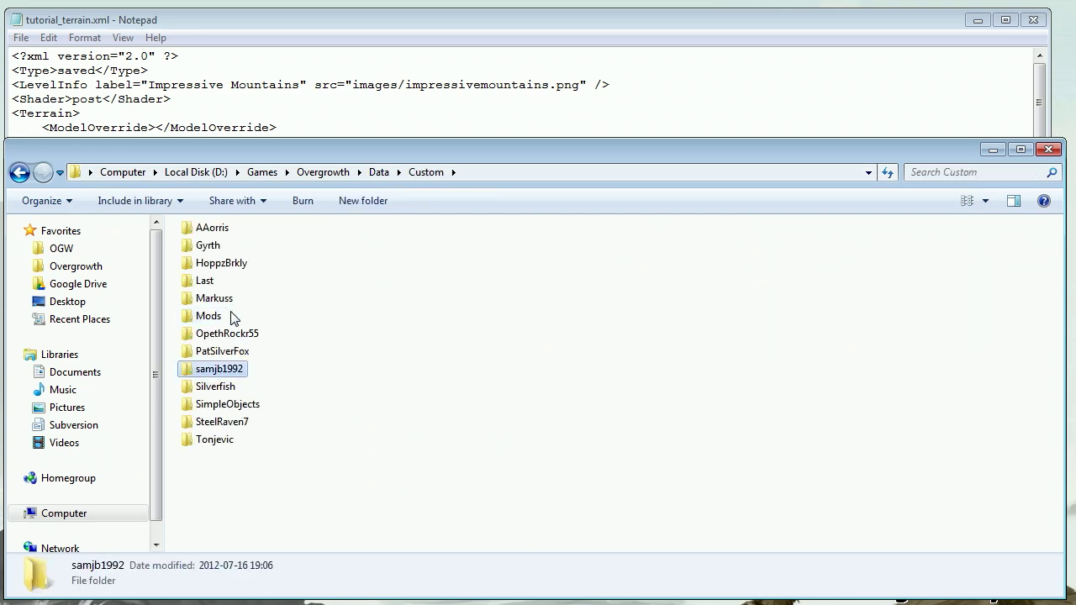
double_click(216, 386)
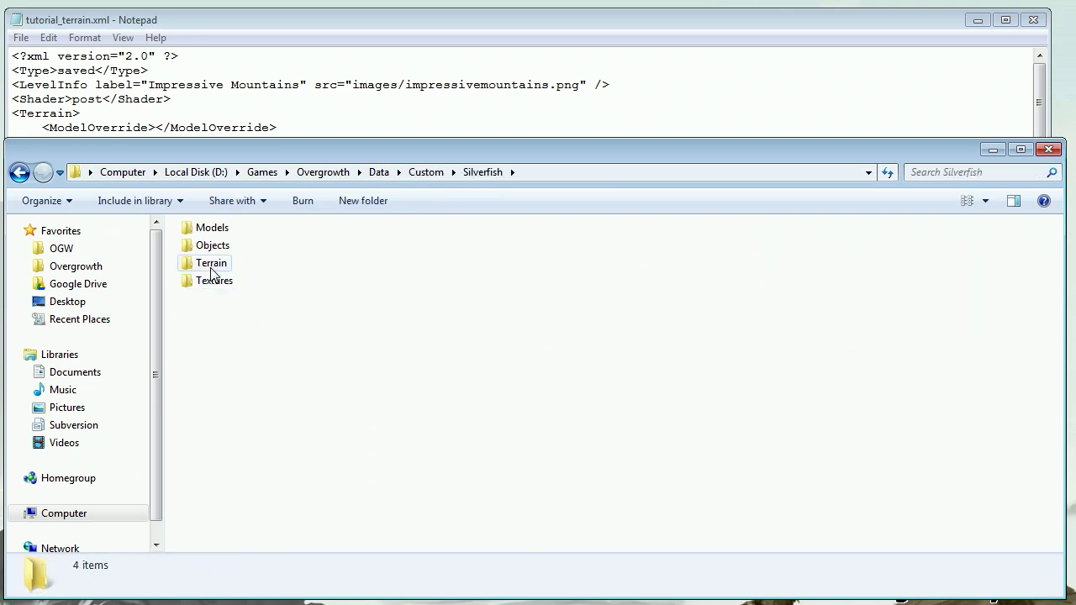
double_click(212, 264)
left_click(236, 230)
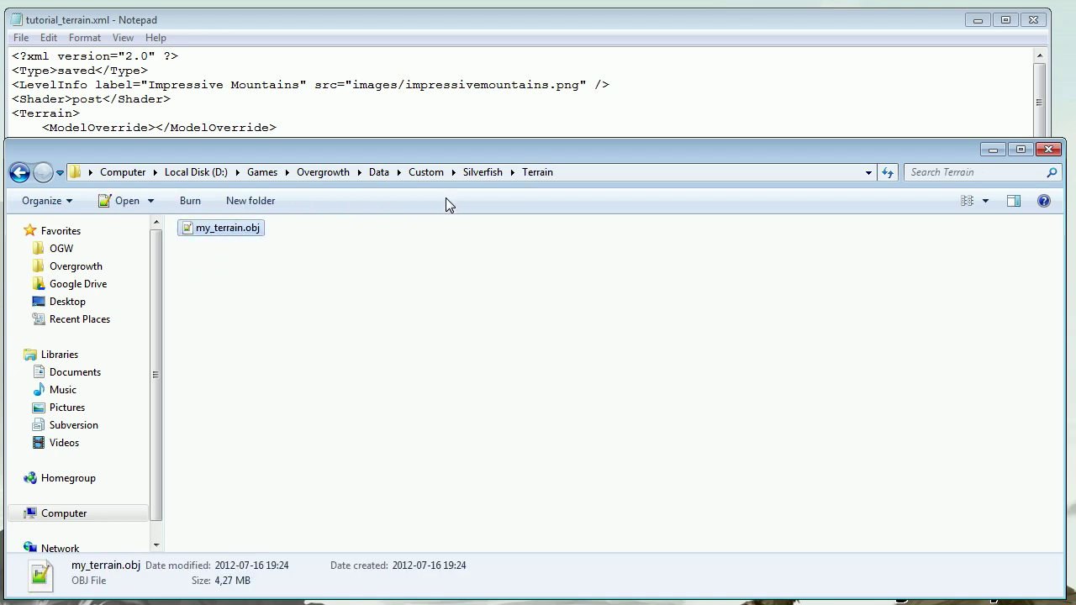
Step: Copy the folder path Data\Custom\Silverfish\Terrain from Windows Explorer and paste it between the ModelOverride tags in tutorial_terrain.xml in Notepad
left_click(573, 171)
left_click(203, 172)
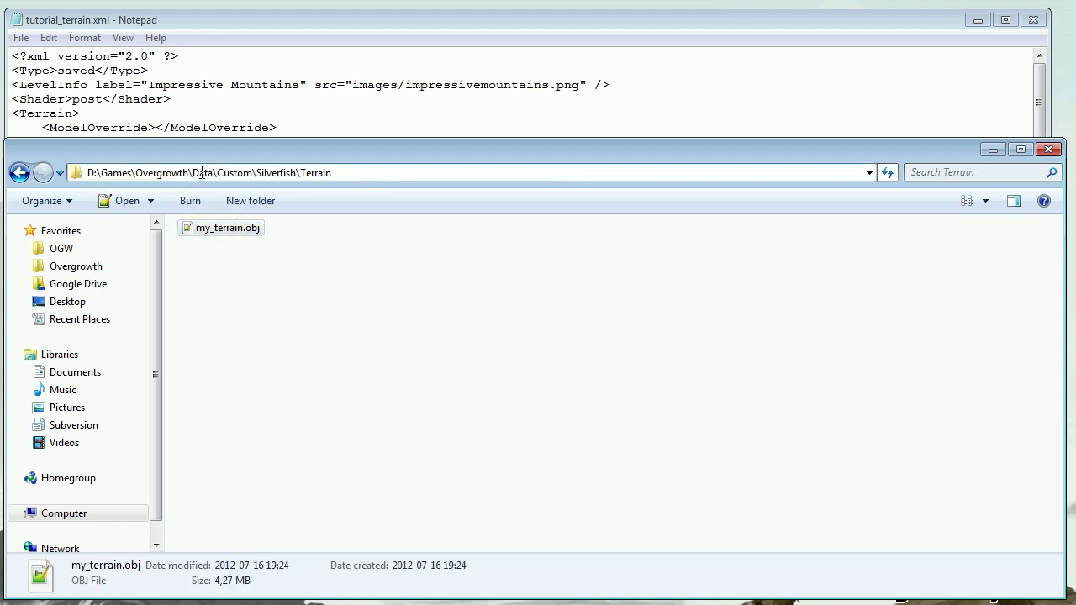
left_click_drag(193, 172, 365, 174)
key("ctrl+c")
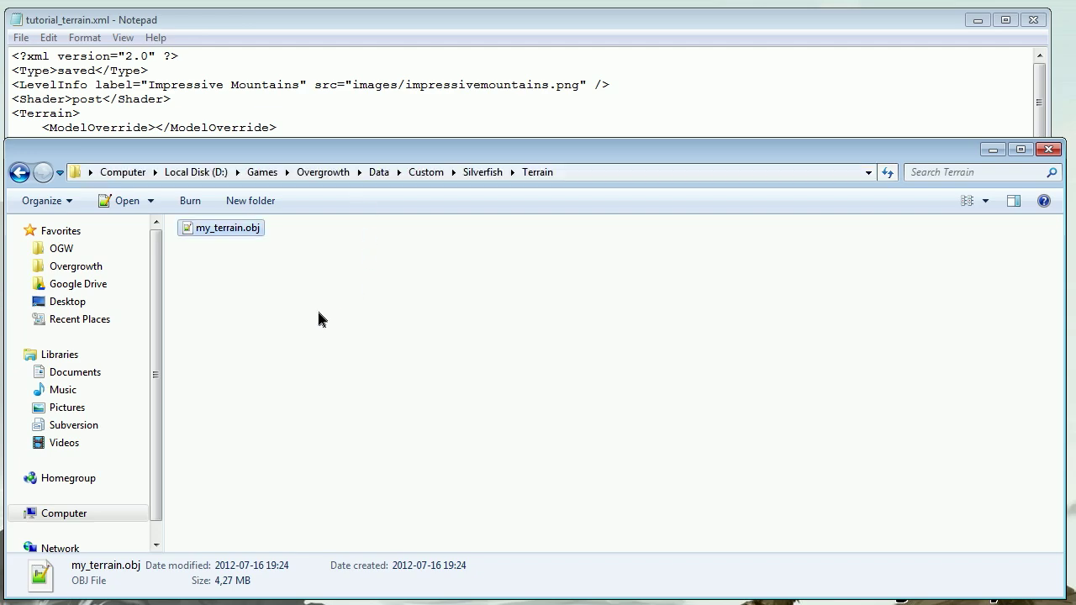
left_click(322, 317)
left_click(158, 131)
key("ctrl+v")
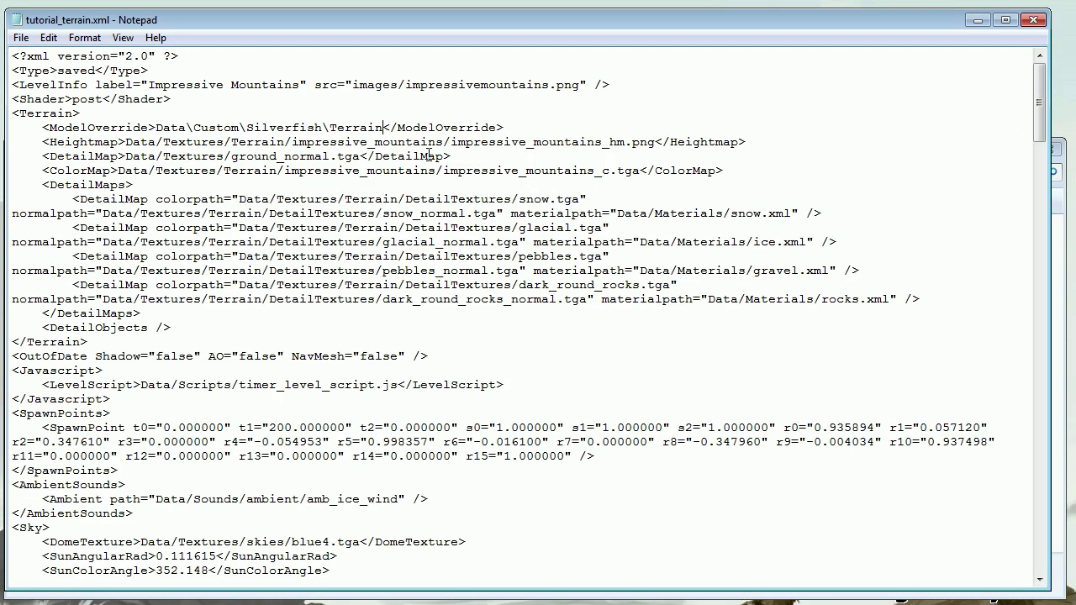
Step: Complete the ModelOverride path by appending \my_terrain.obj, checking the file name in Windows Explorer
type("\\")
key("alt+Tab")
left_click(215, 236)
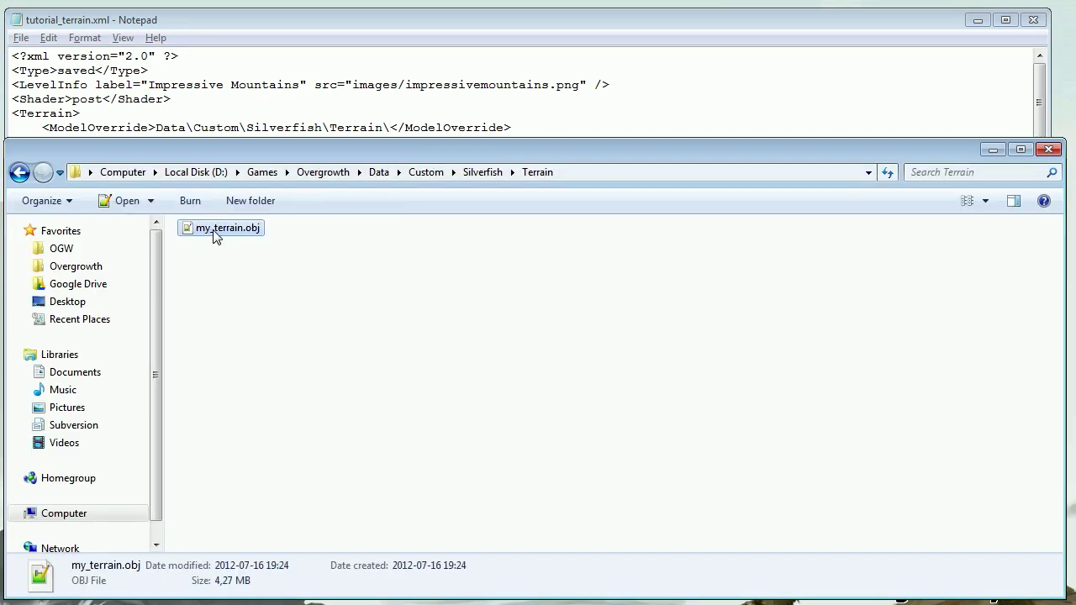
key("F2")
key("alt+Tab")
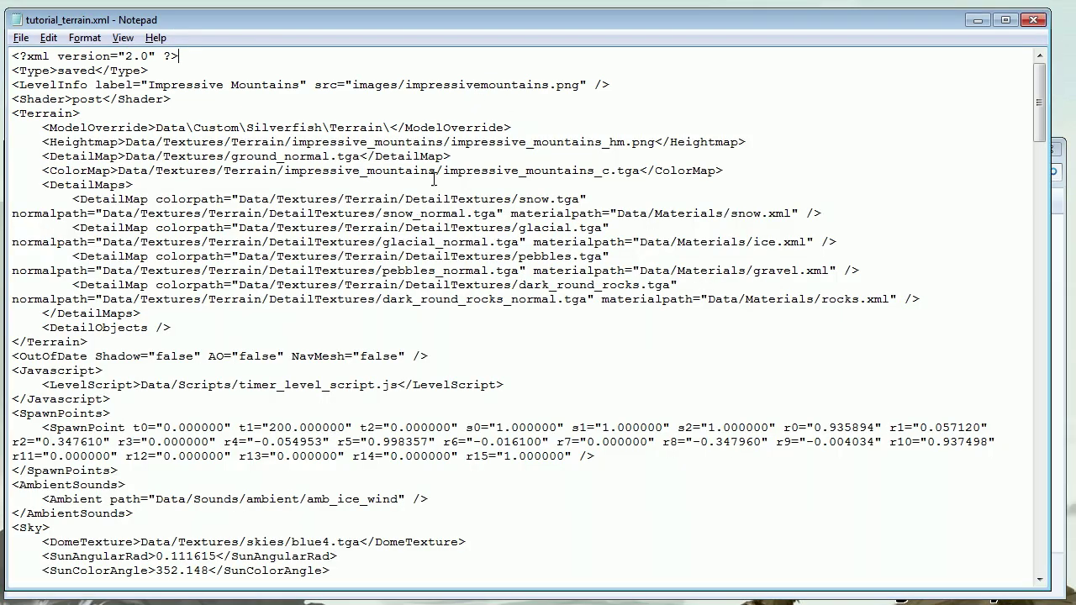
type("my_terrain.obj")
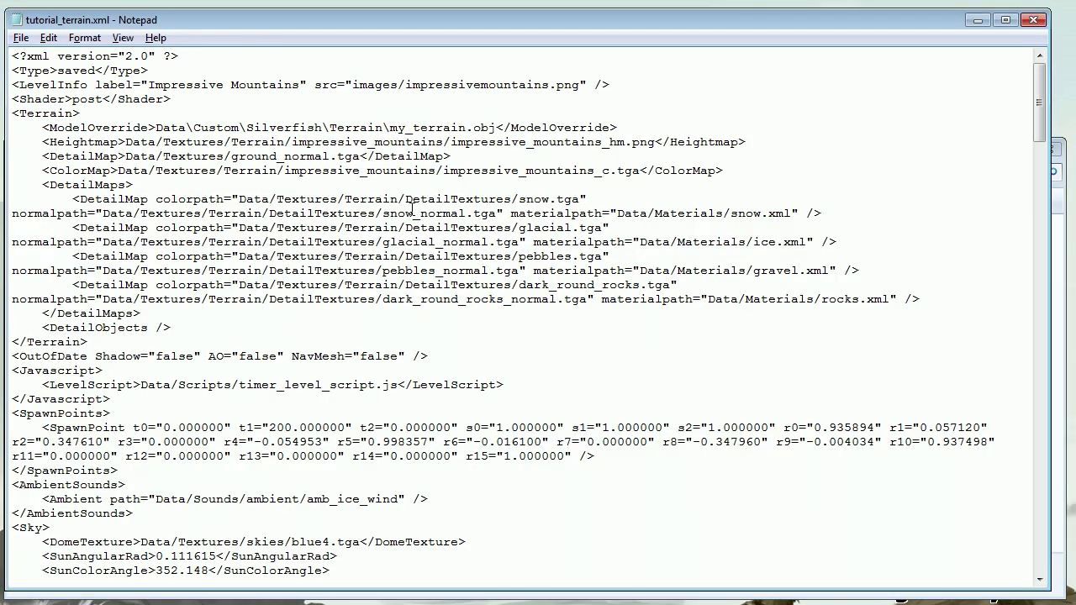
Step: Minimize Notepad, switch to Overgrowth, and leave the current level for the main menu
left_click(977, 20)
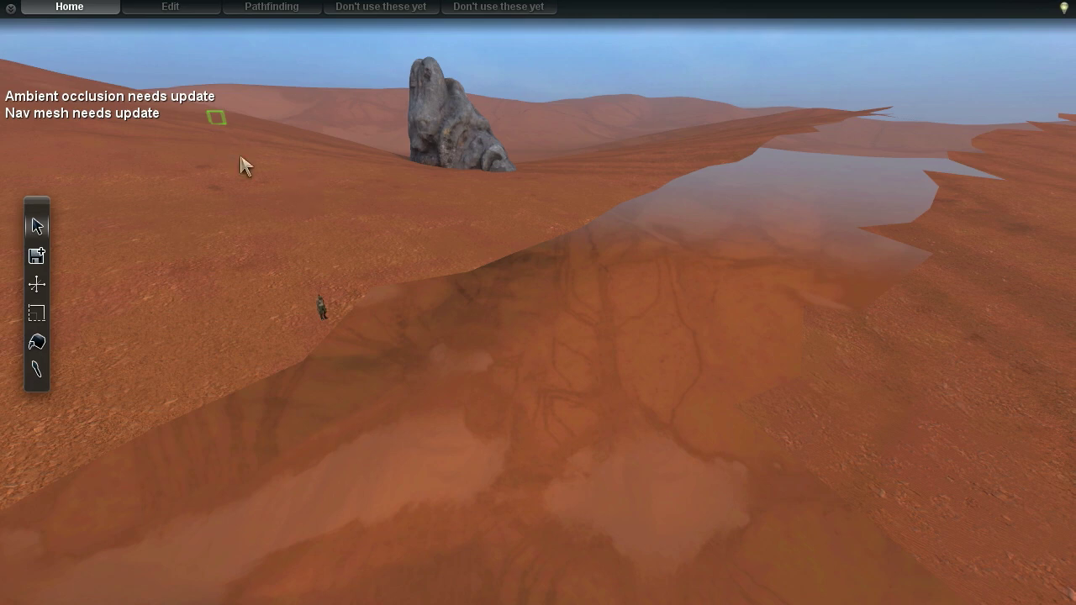
key("Escape")
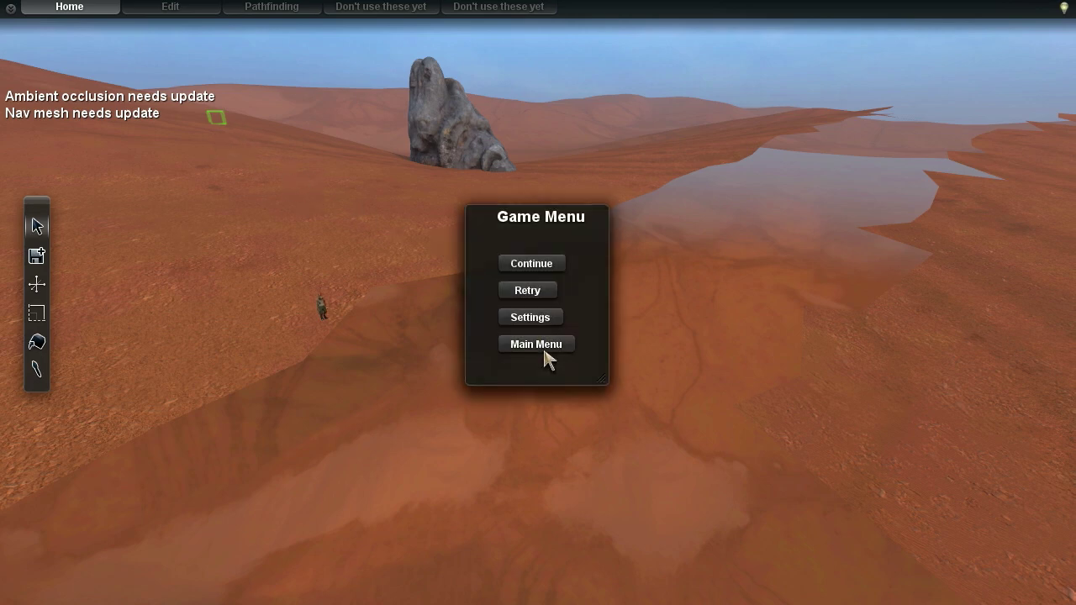
left_click(544, 347)
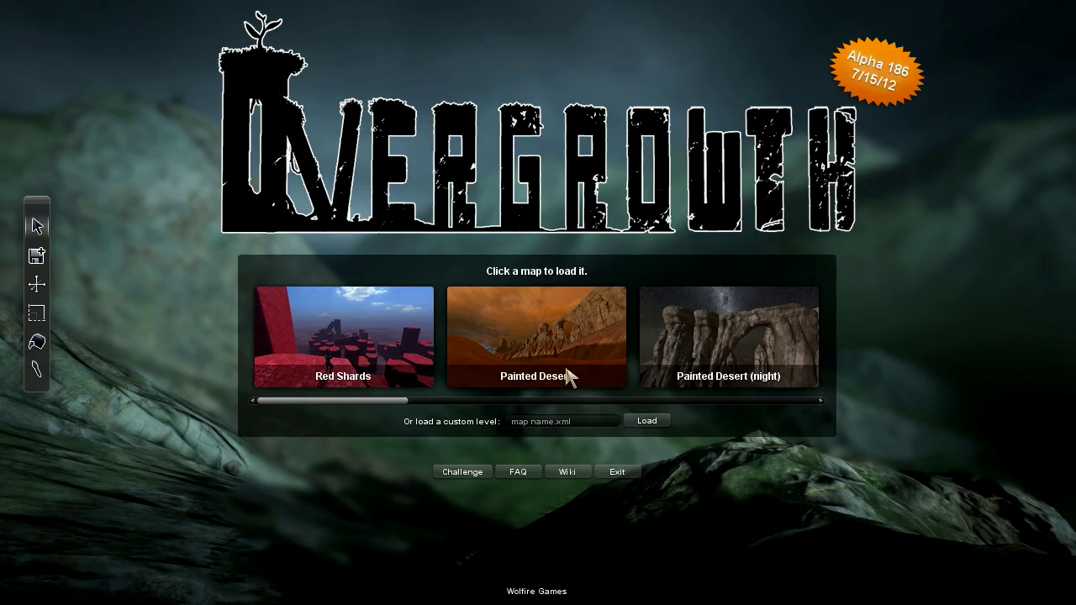
Step: Load the custom level tutorial_terrain.xml and start moving the character forward
left_click(561, 429)
left_click(546, 407)
left_click(541, 422)
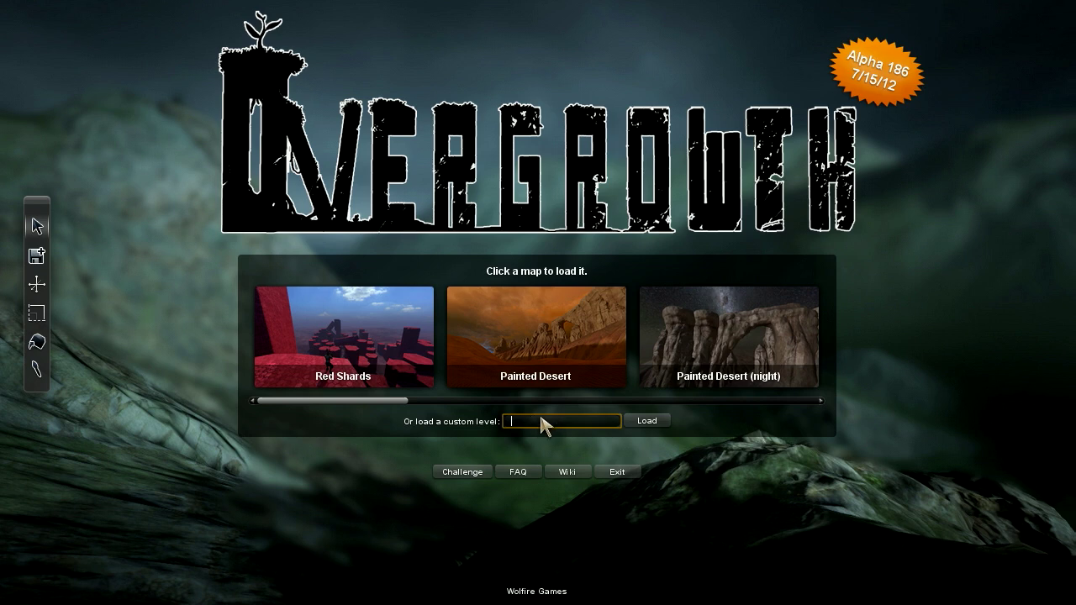
type("tutorial_terrain.xml")
key("Return")
key("w")
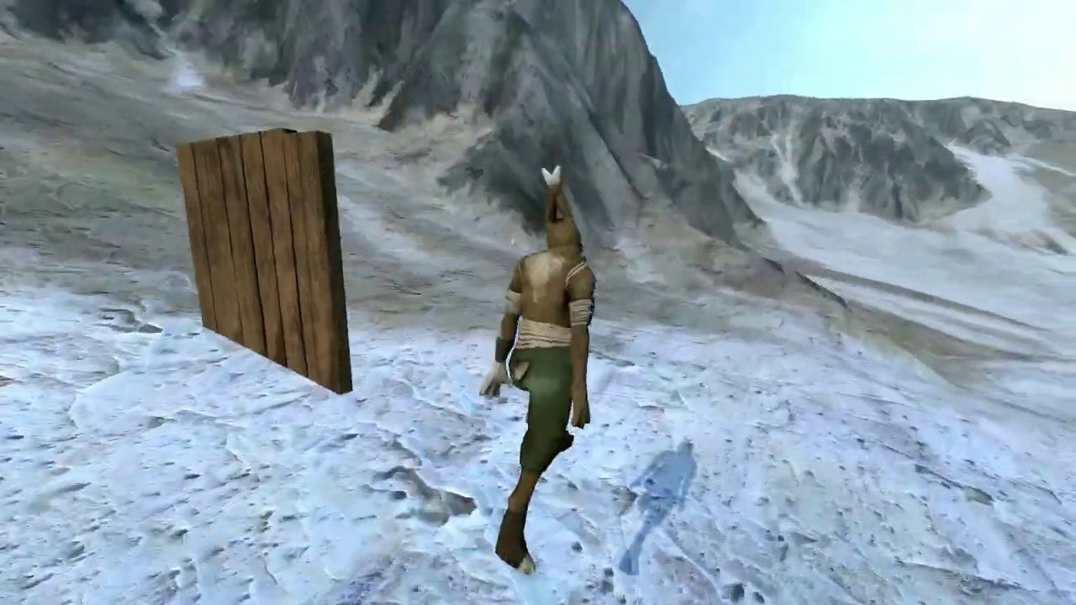